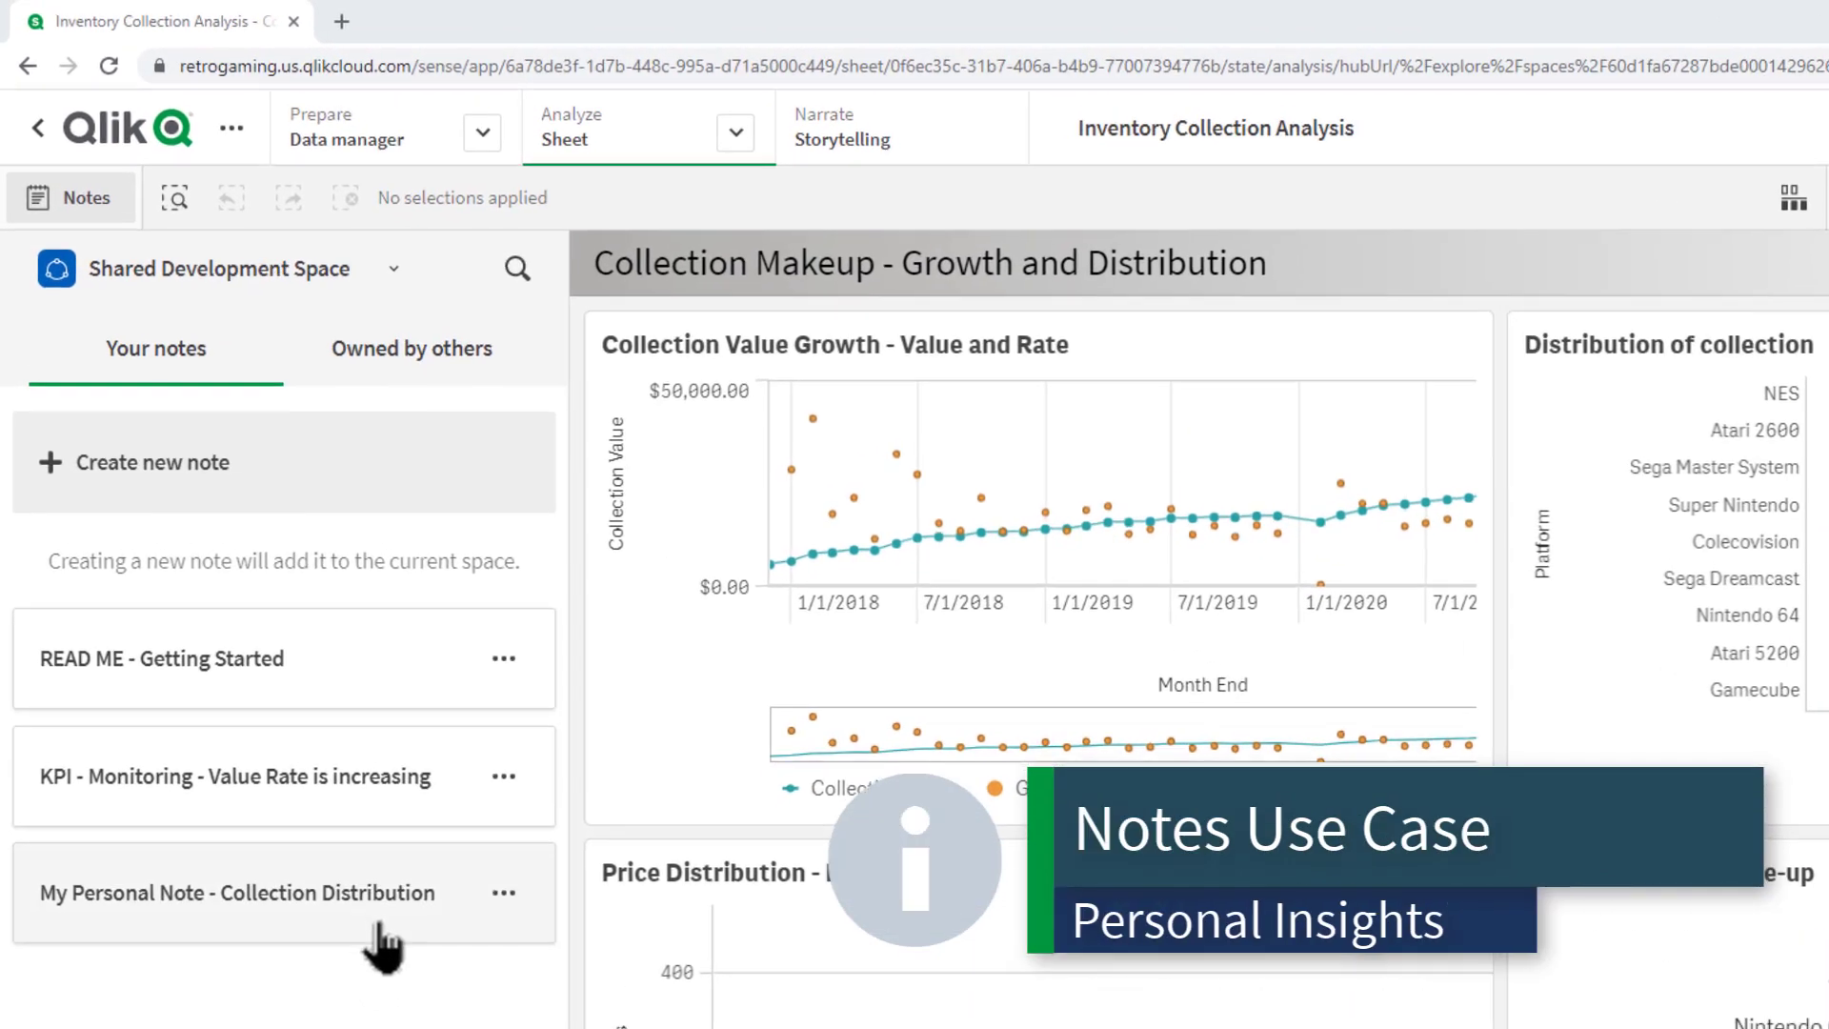
Open the personal collection distribution note in the Shared Development Space notes list.
left_click(282, 691)
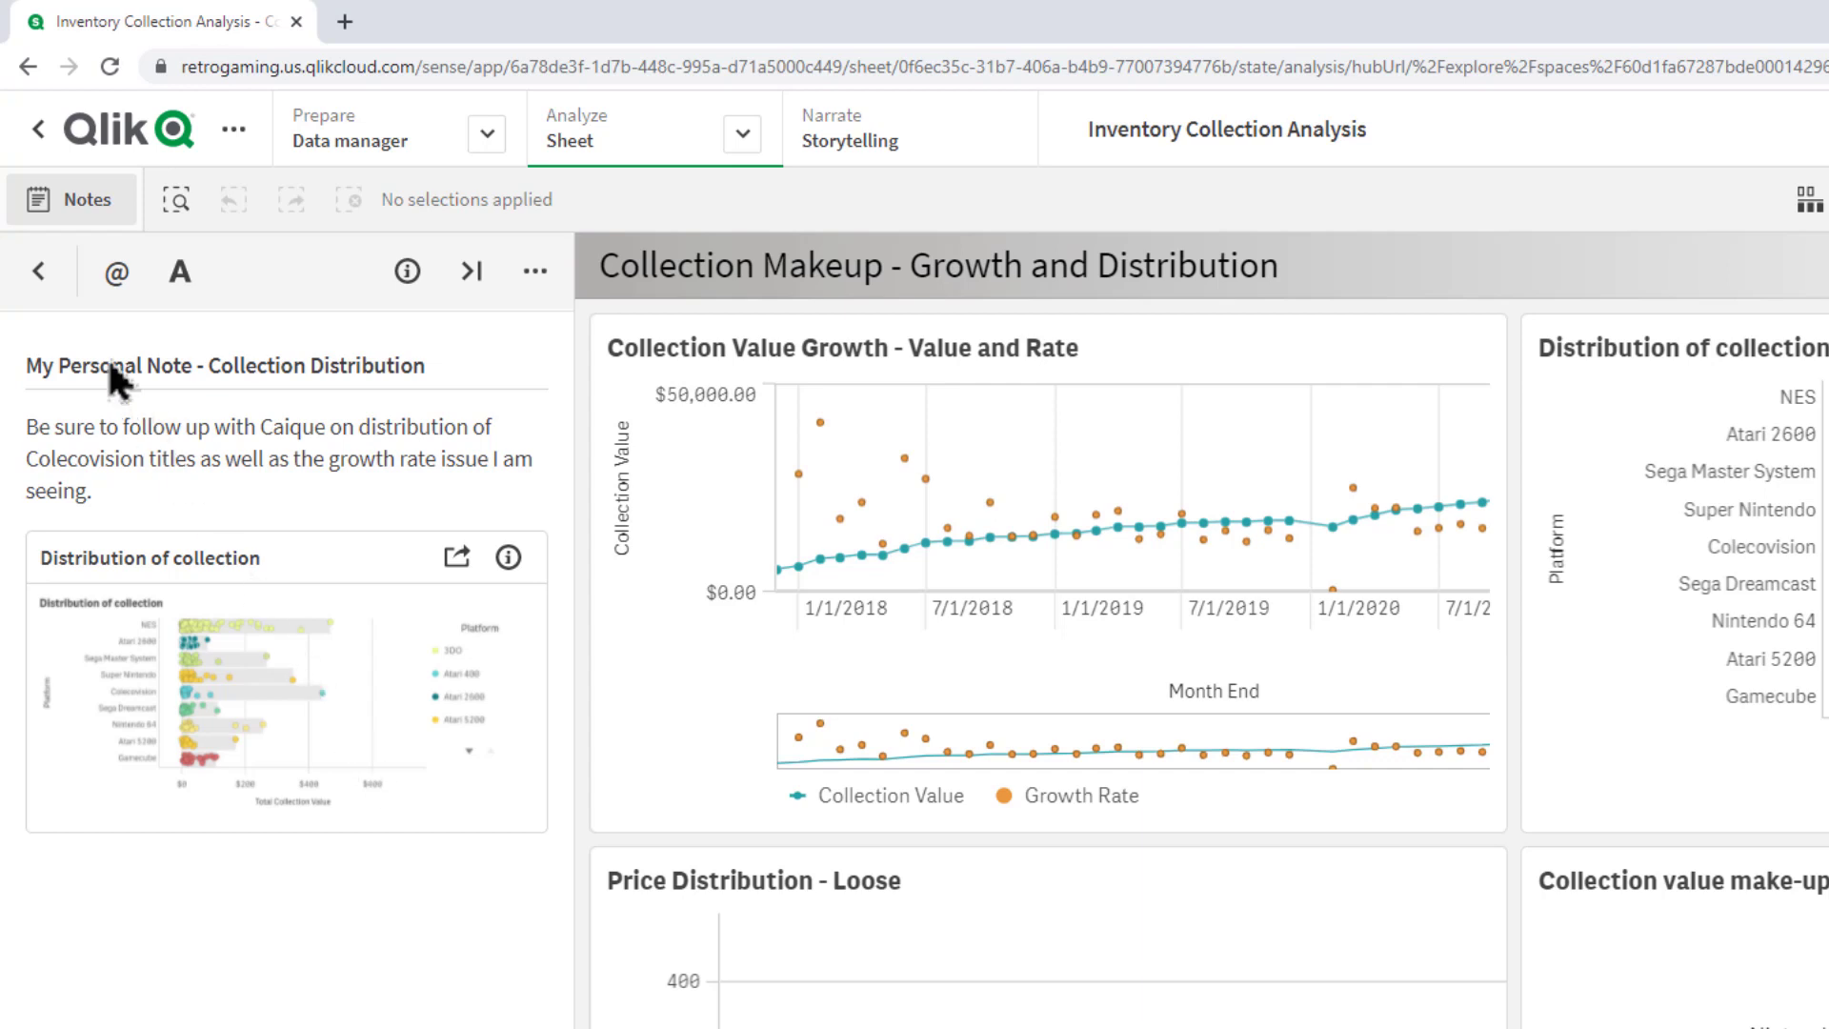
left_click(40, 272)
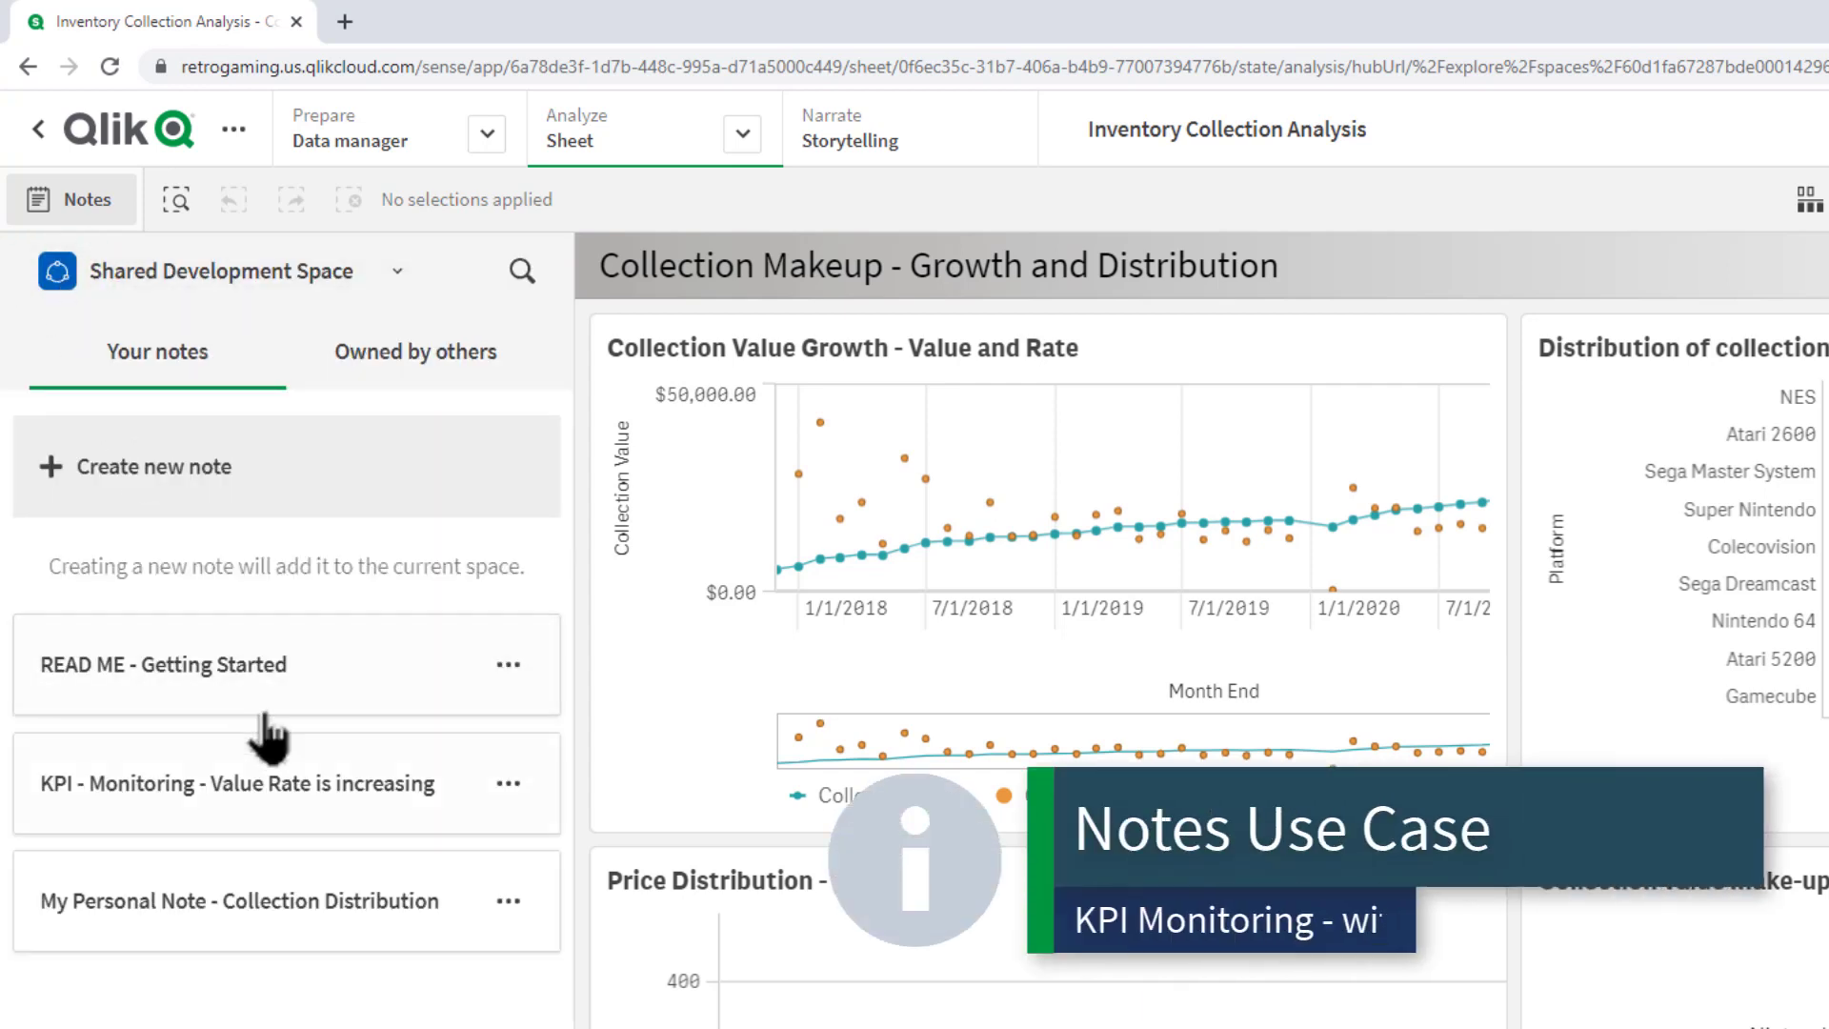
left_click(303, 799)
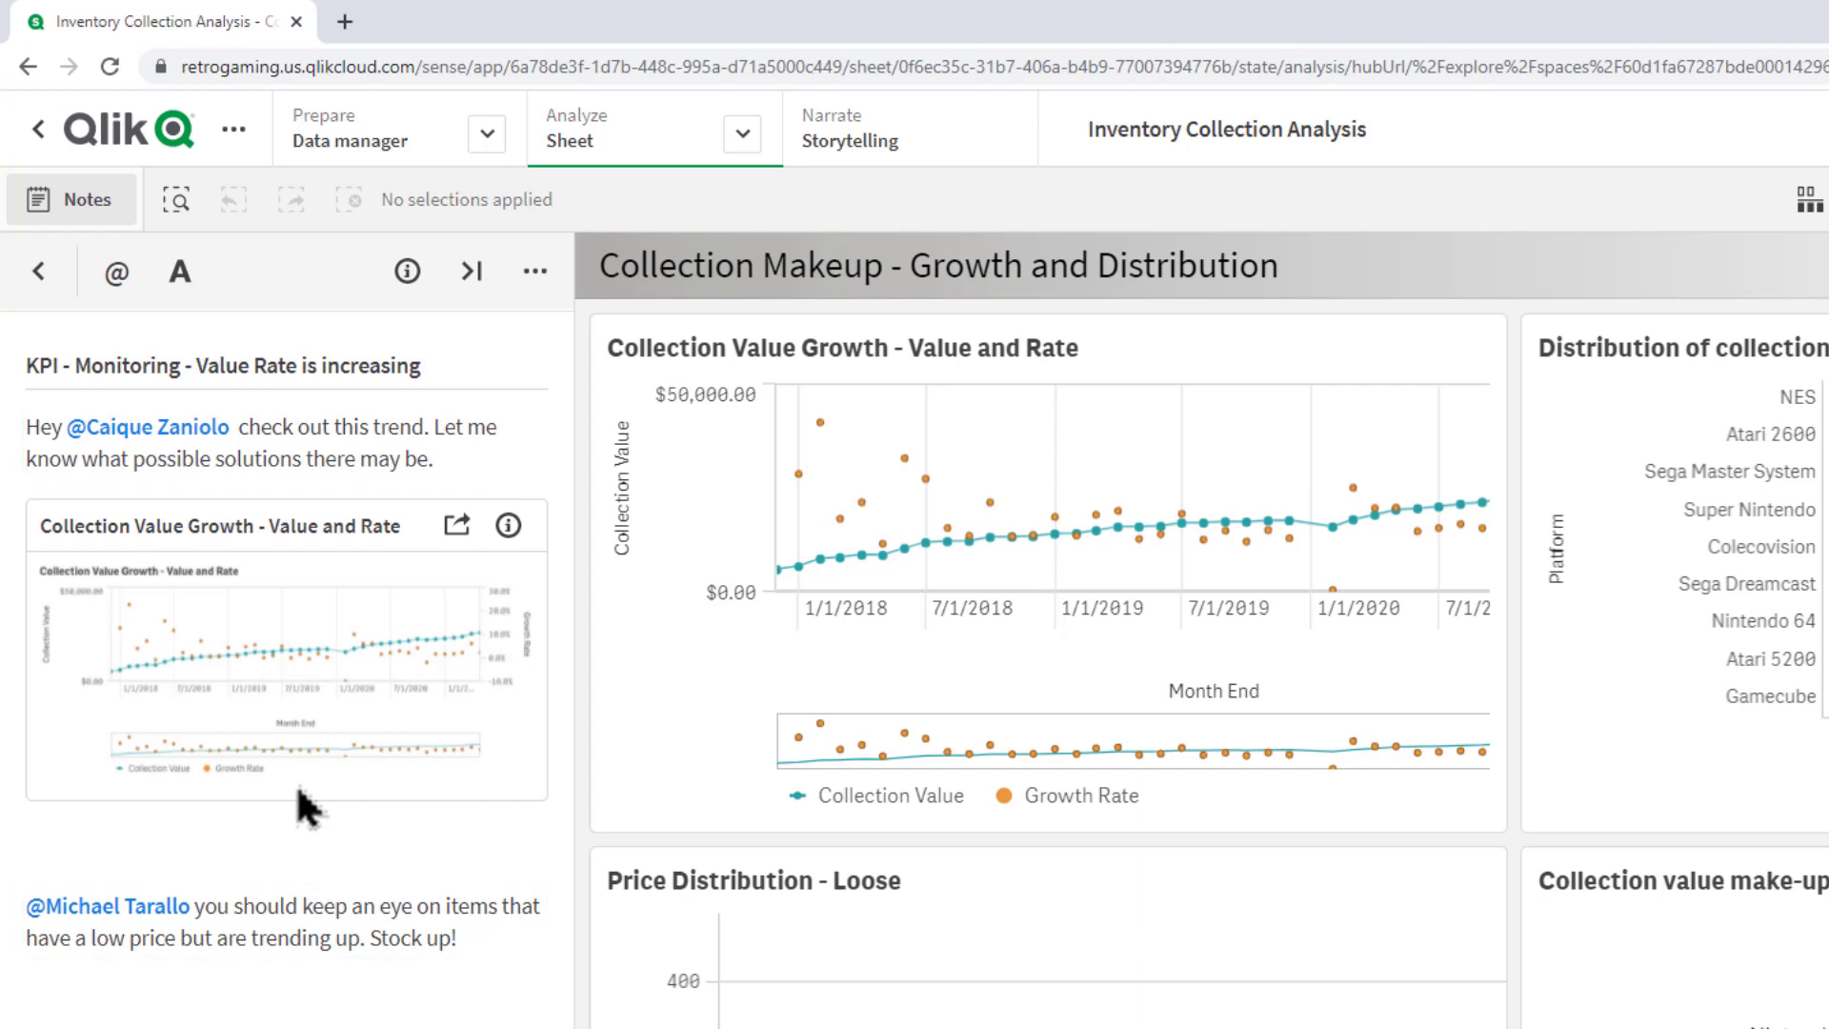
left_click(41, 273)
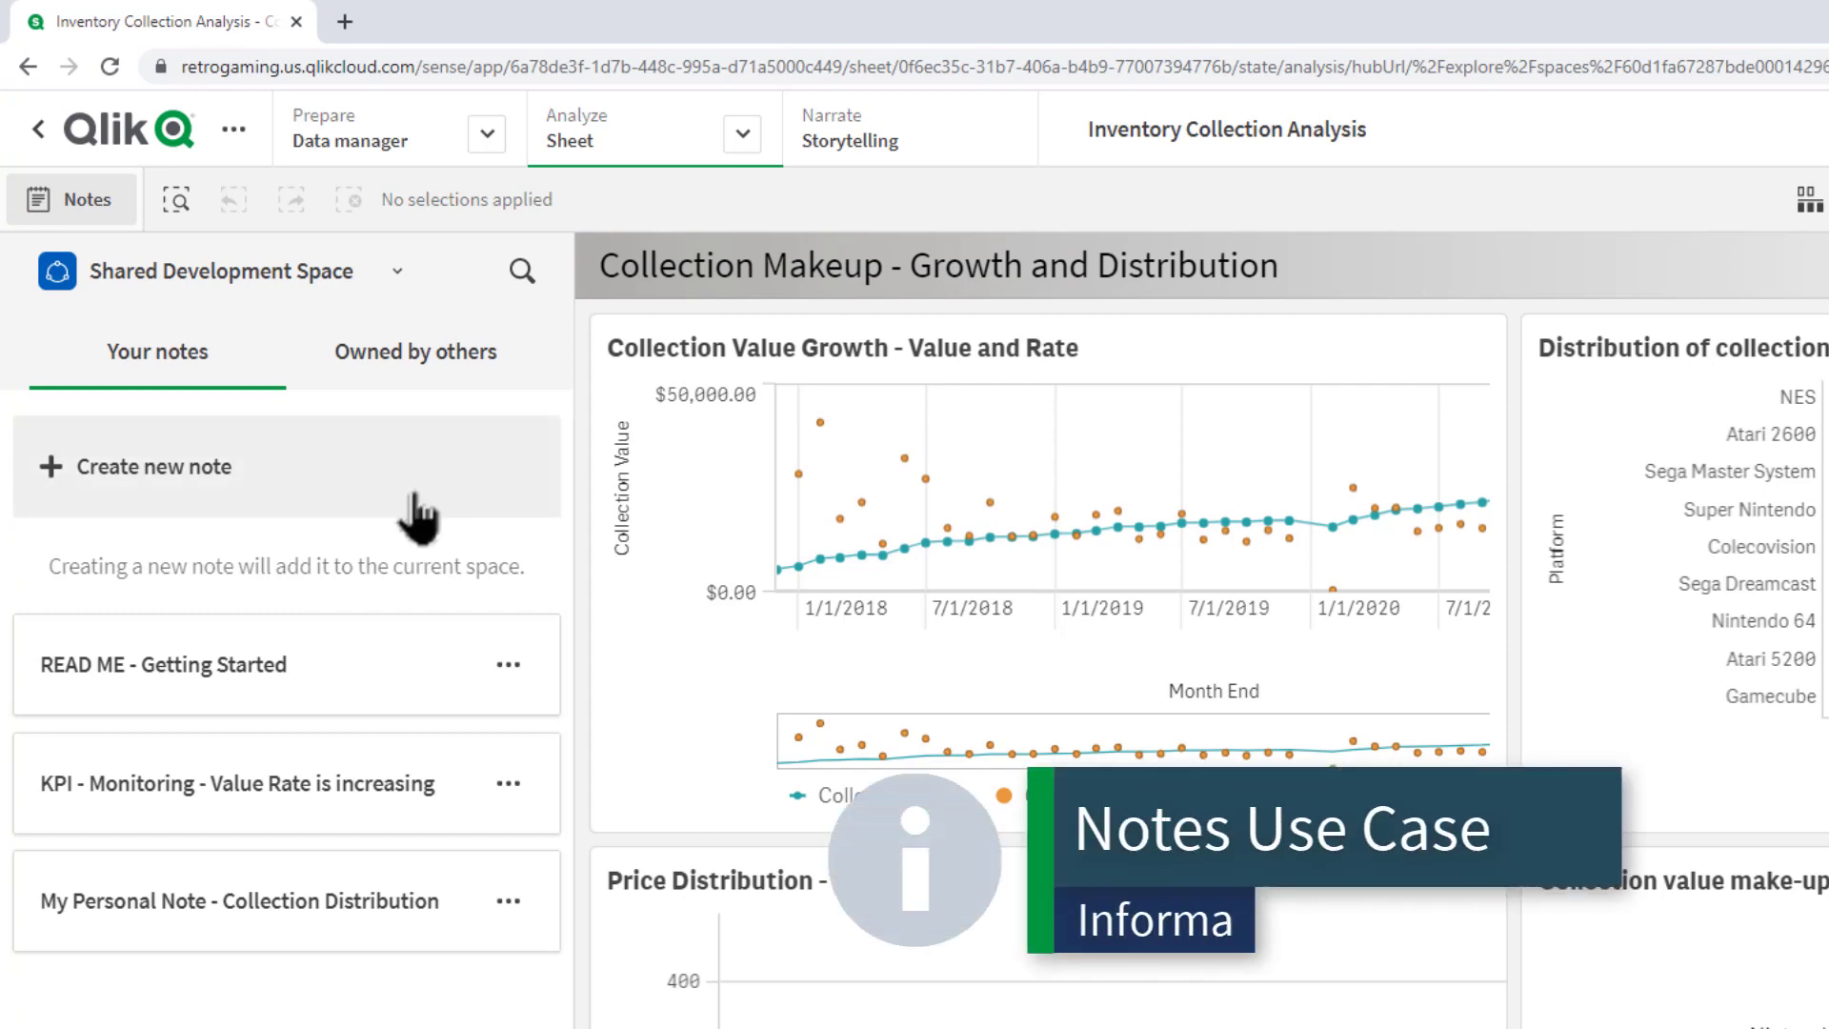
Open the READ ME - Getting Started note and scroll through its text.
left_click(327, 671)
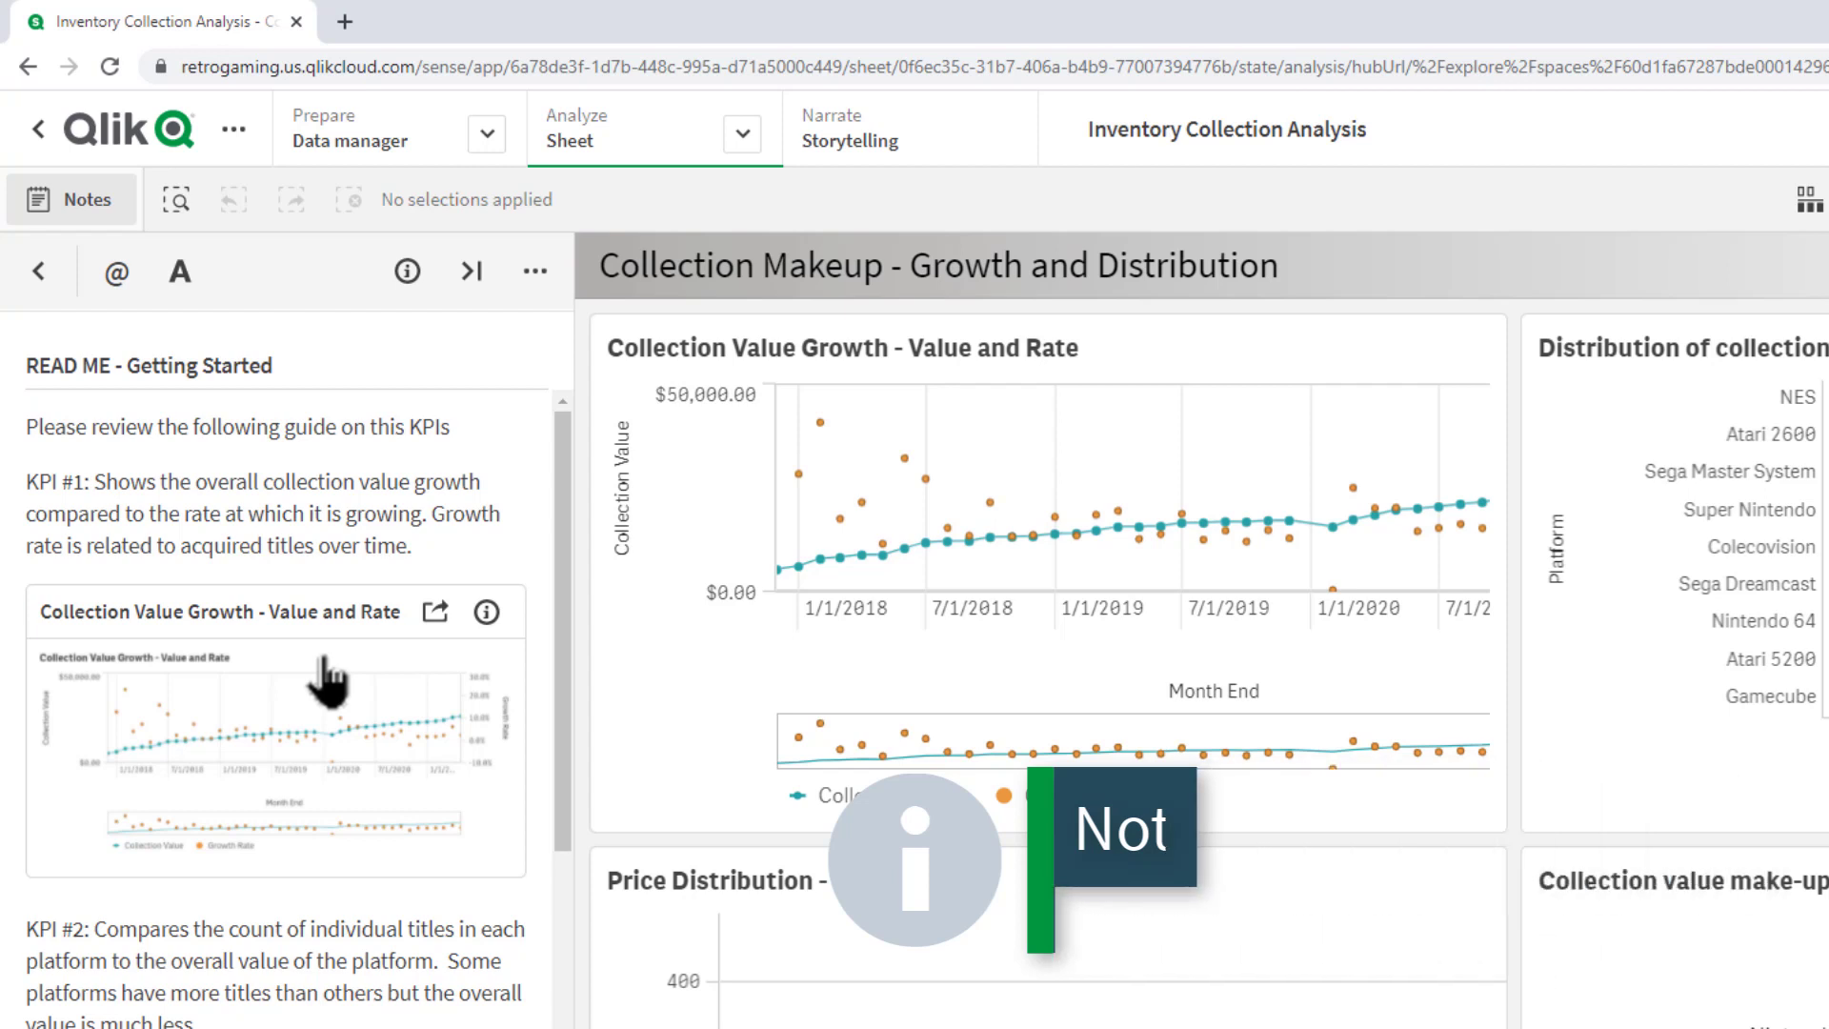
scroll(327, 672, "down", 4)
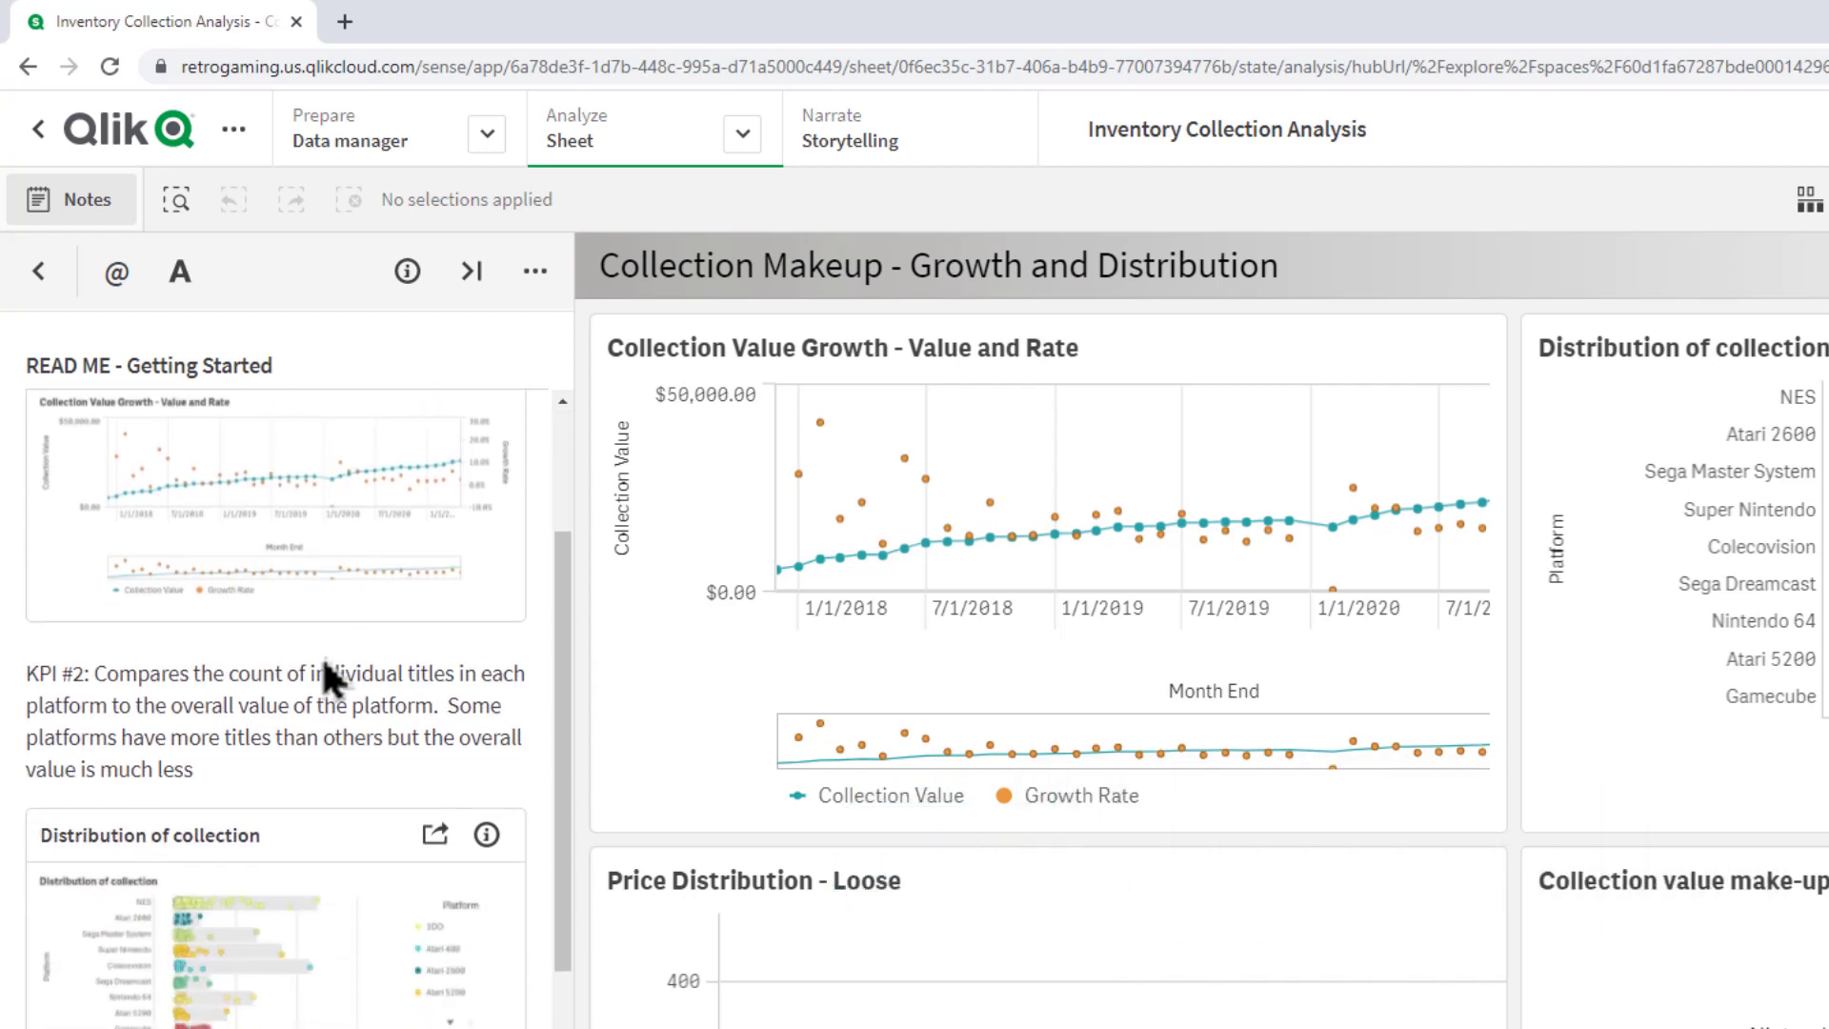
scroll(327, 671, "up", 3)
scroll(325, 677, "up", 2)
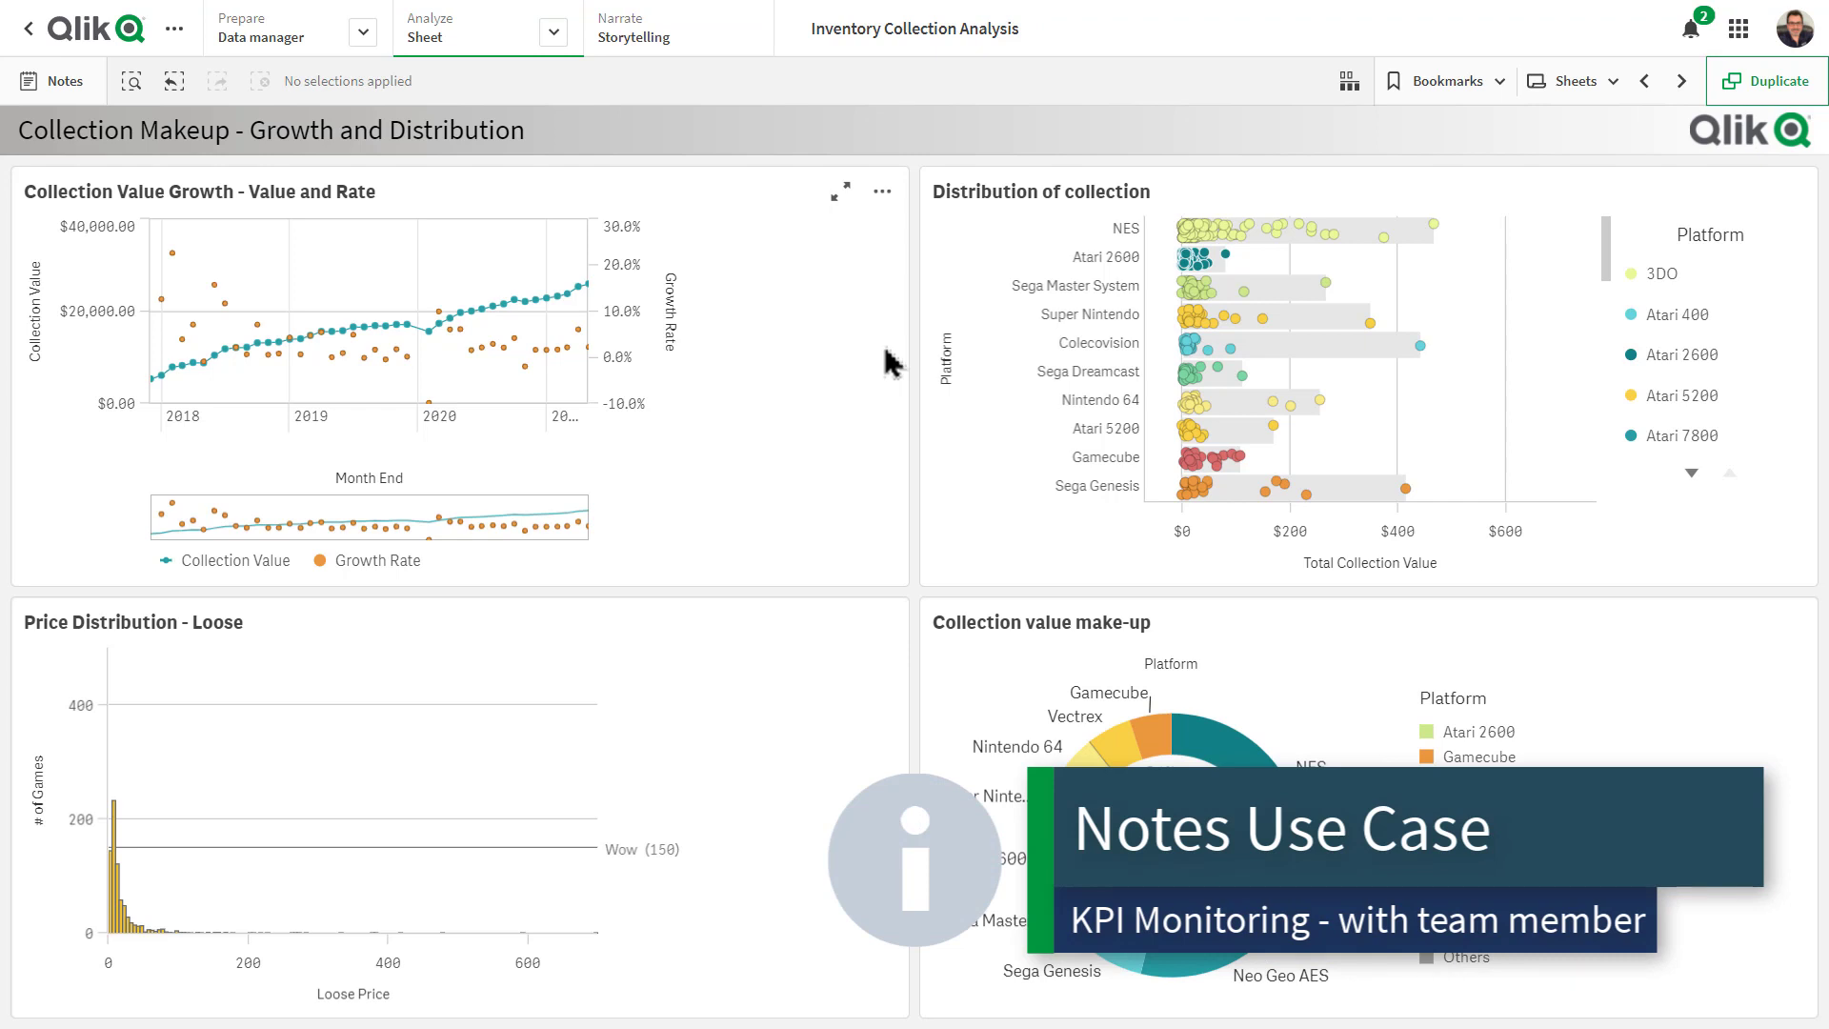
Scroll the Distribution of collection chart down to show Playstation 2 through Virtual Boy.
left_click_drag(1602, 257, 1595, 324)
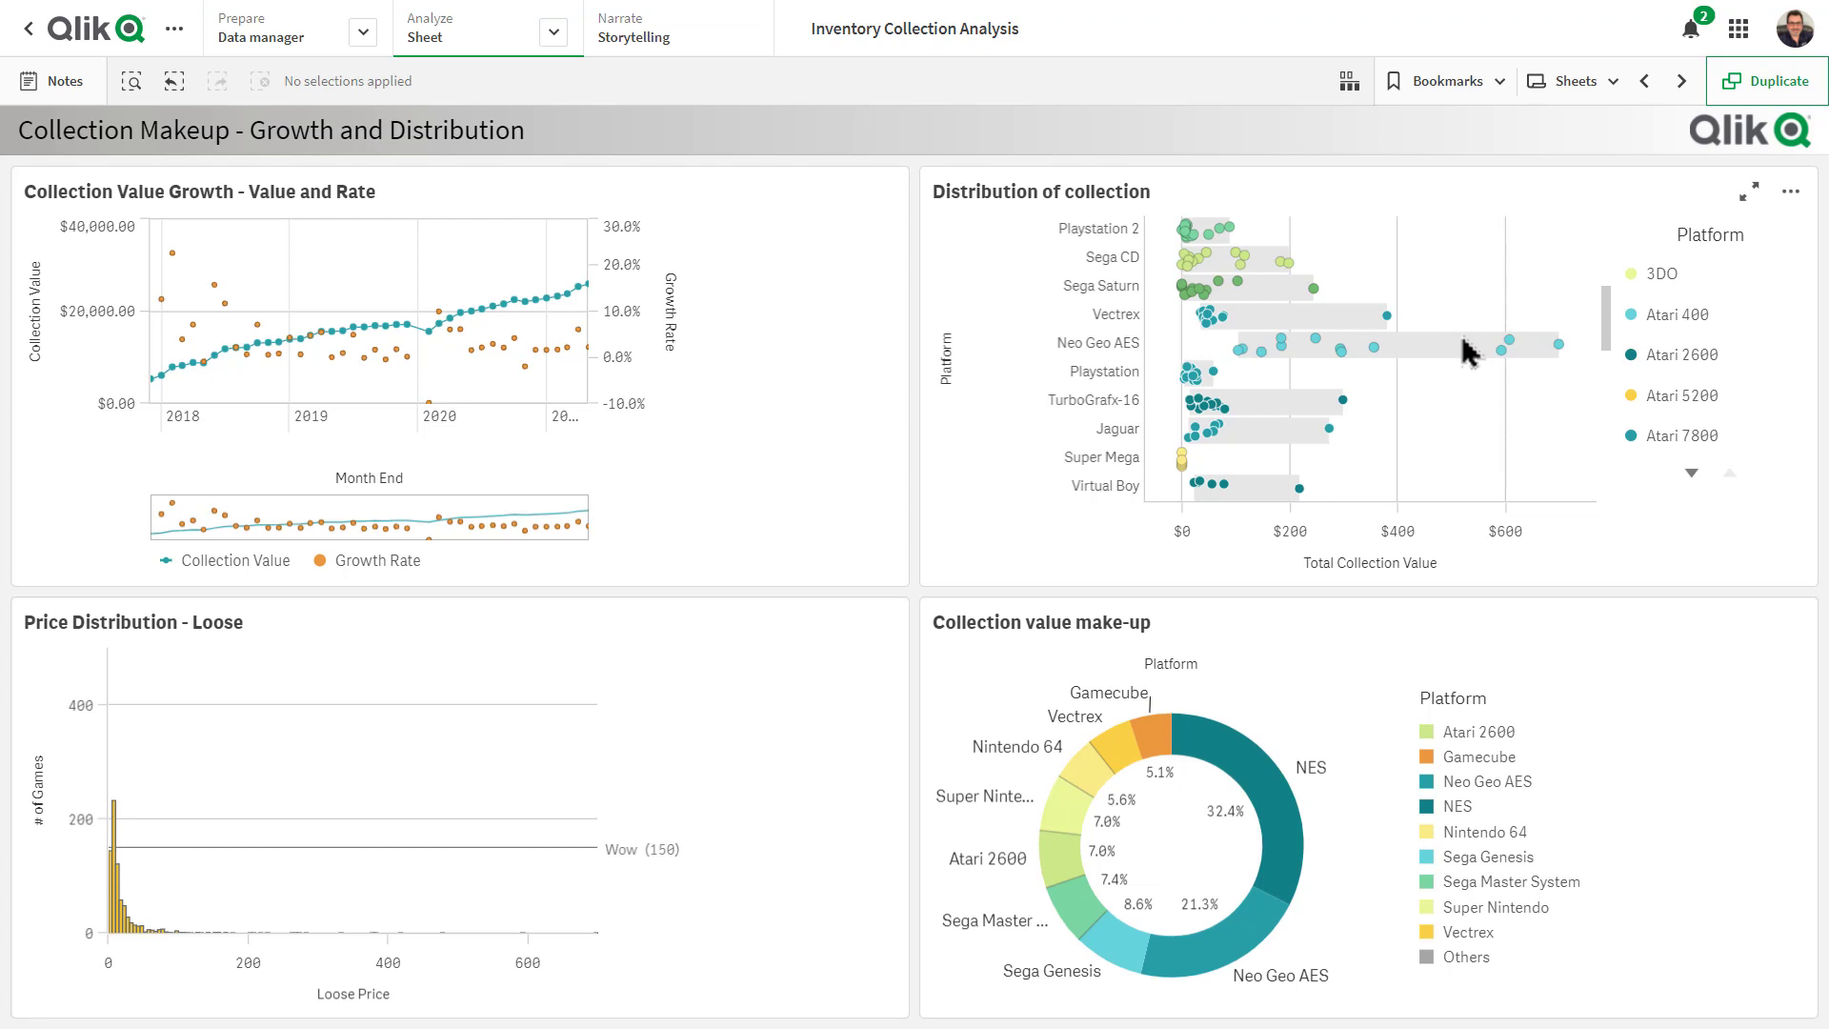
left_click(61, 84)
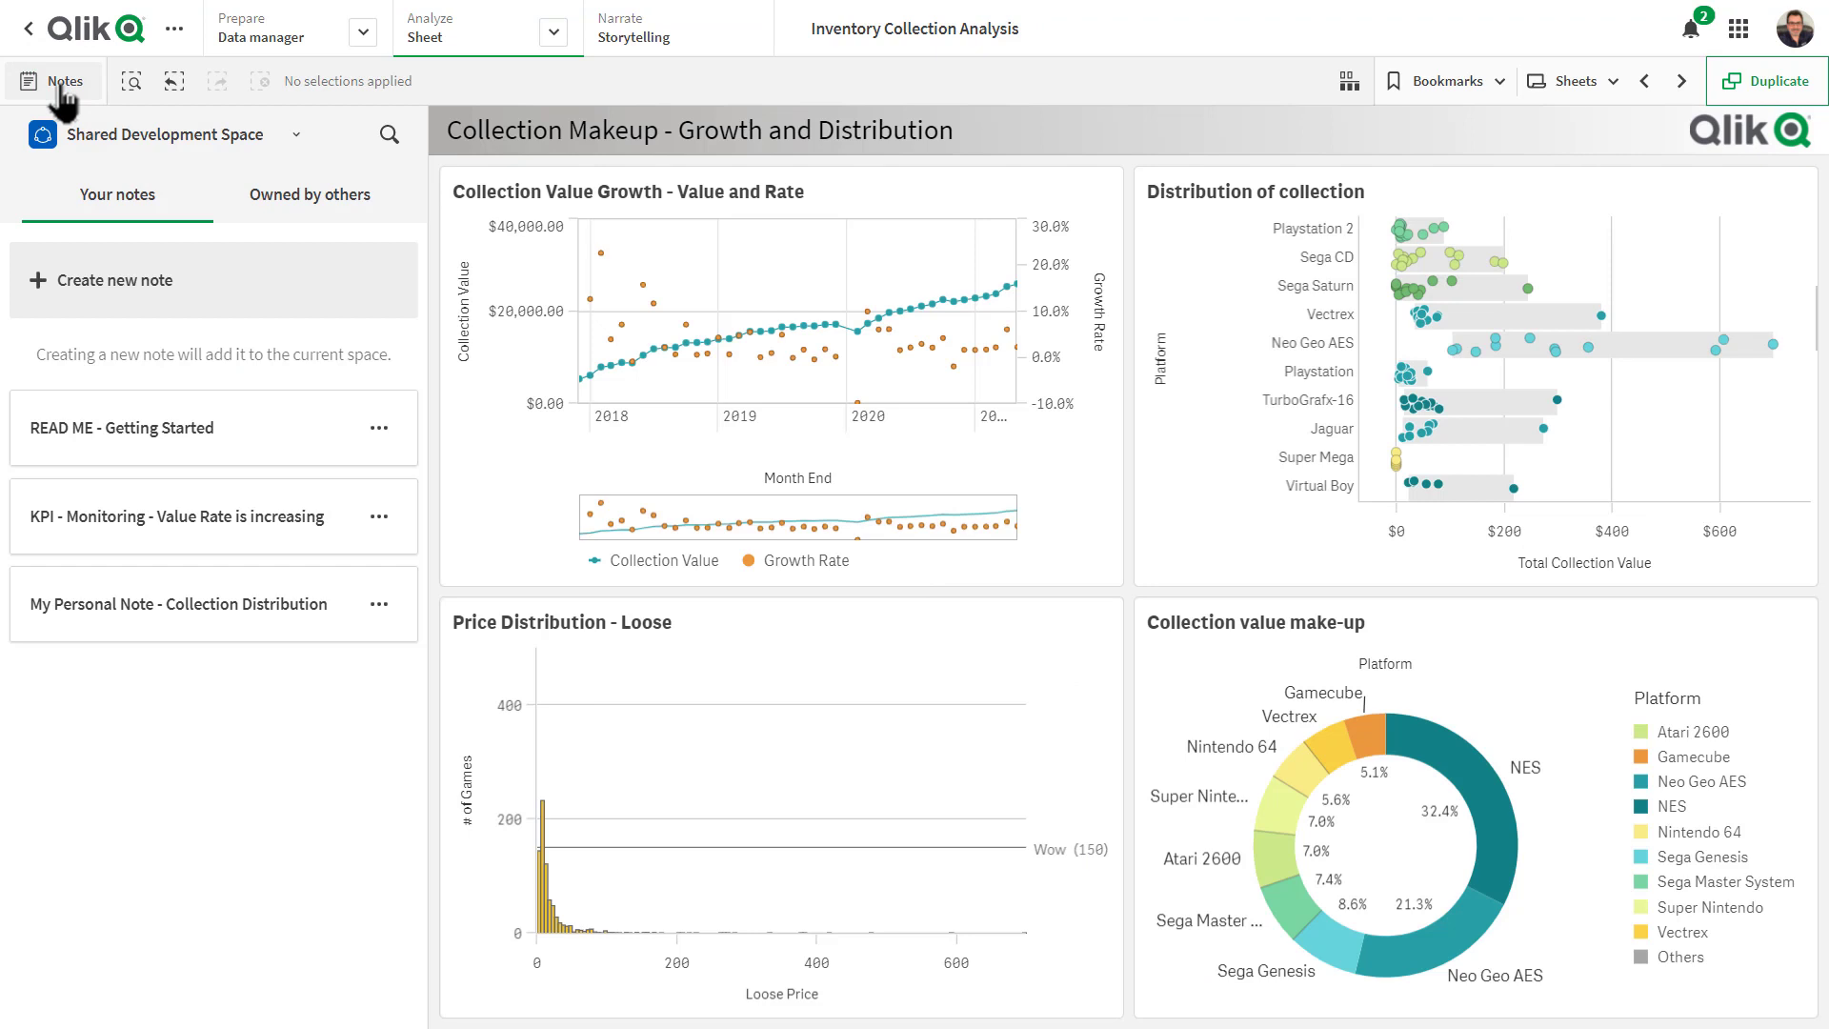
Keep Shared Development Space and create a note titled 'Collection Distribution - Significant value'.
left_click(140, 143)
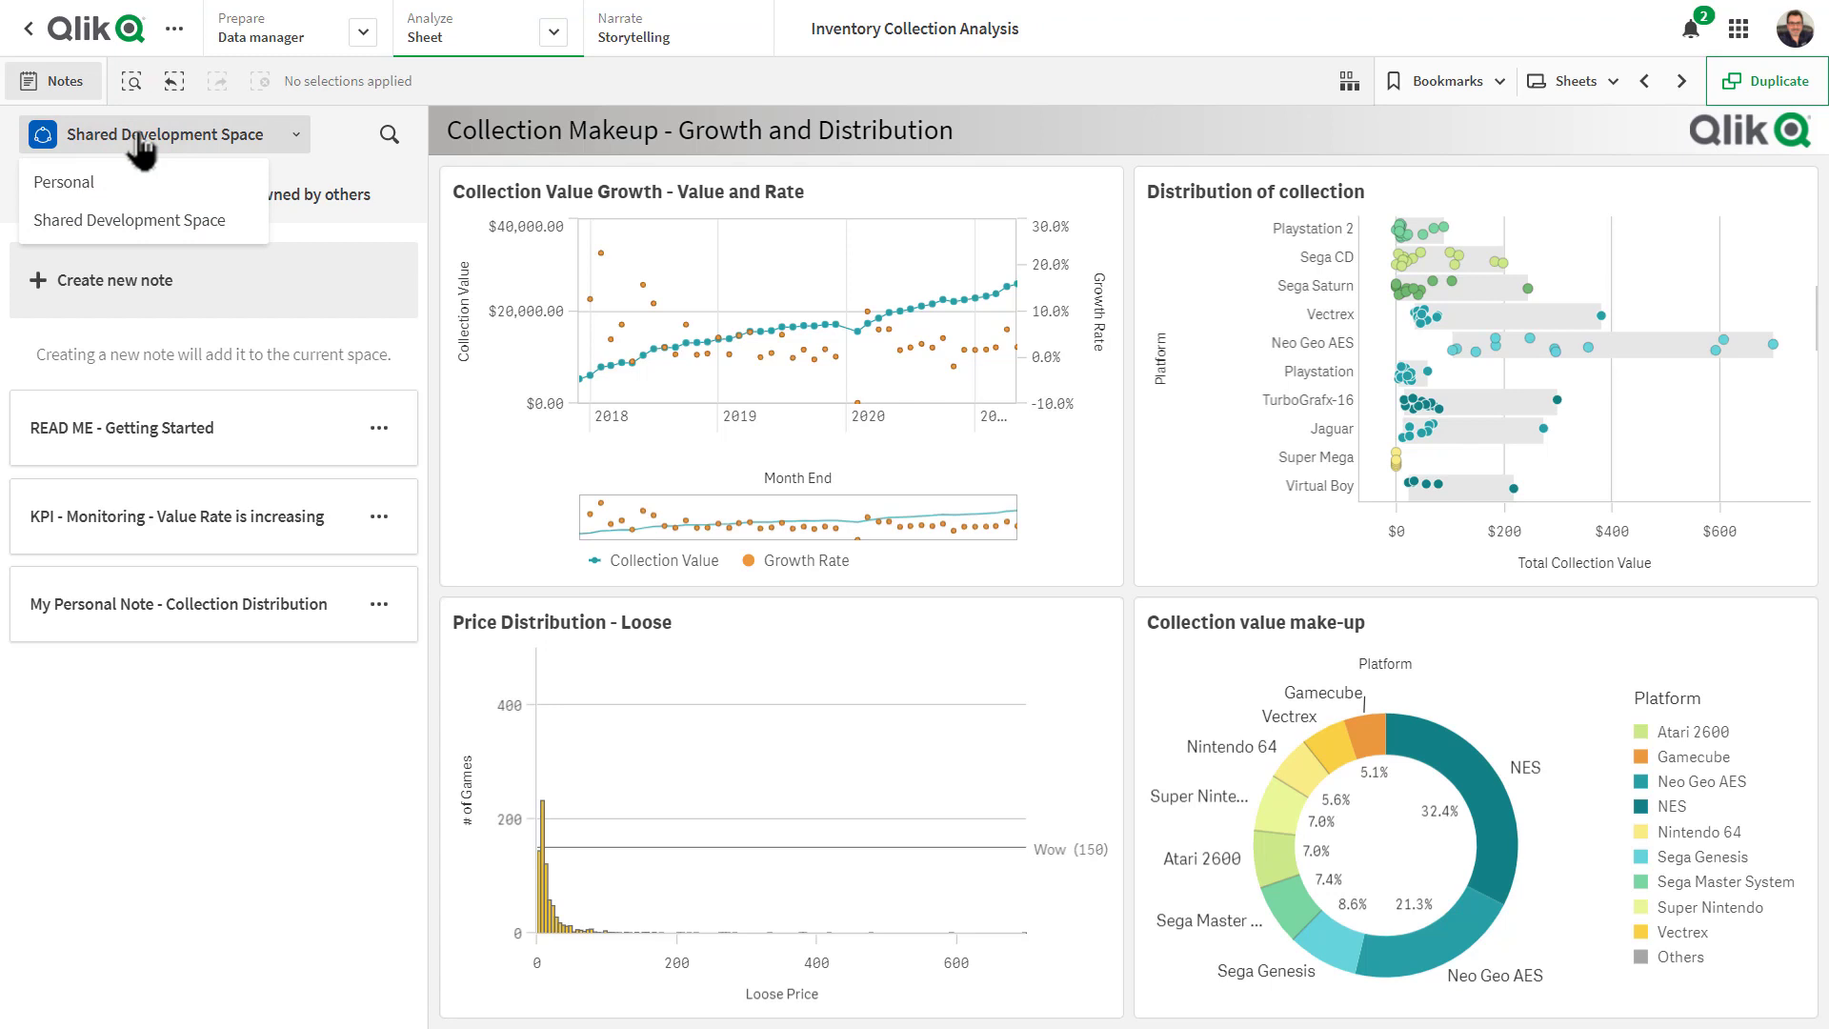
left_click(133, 225)
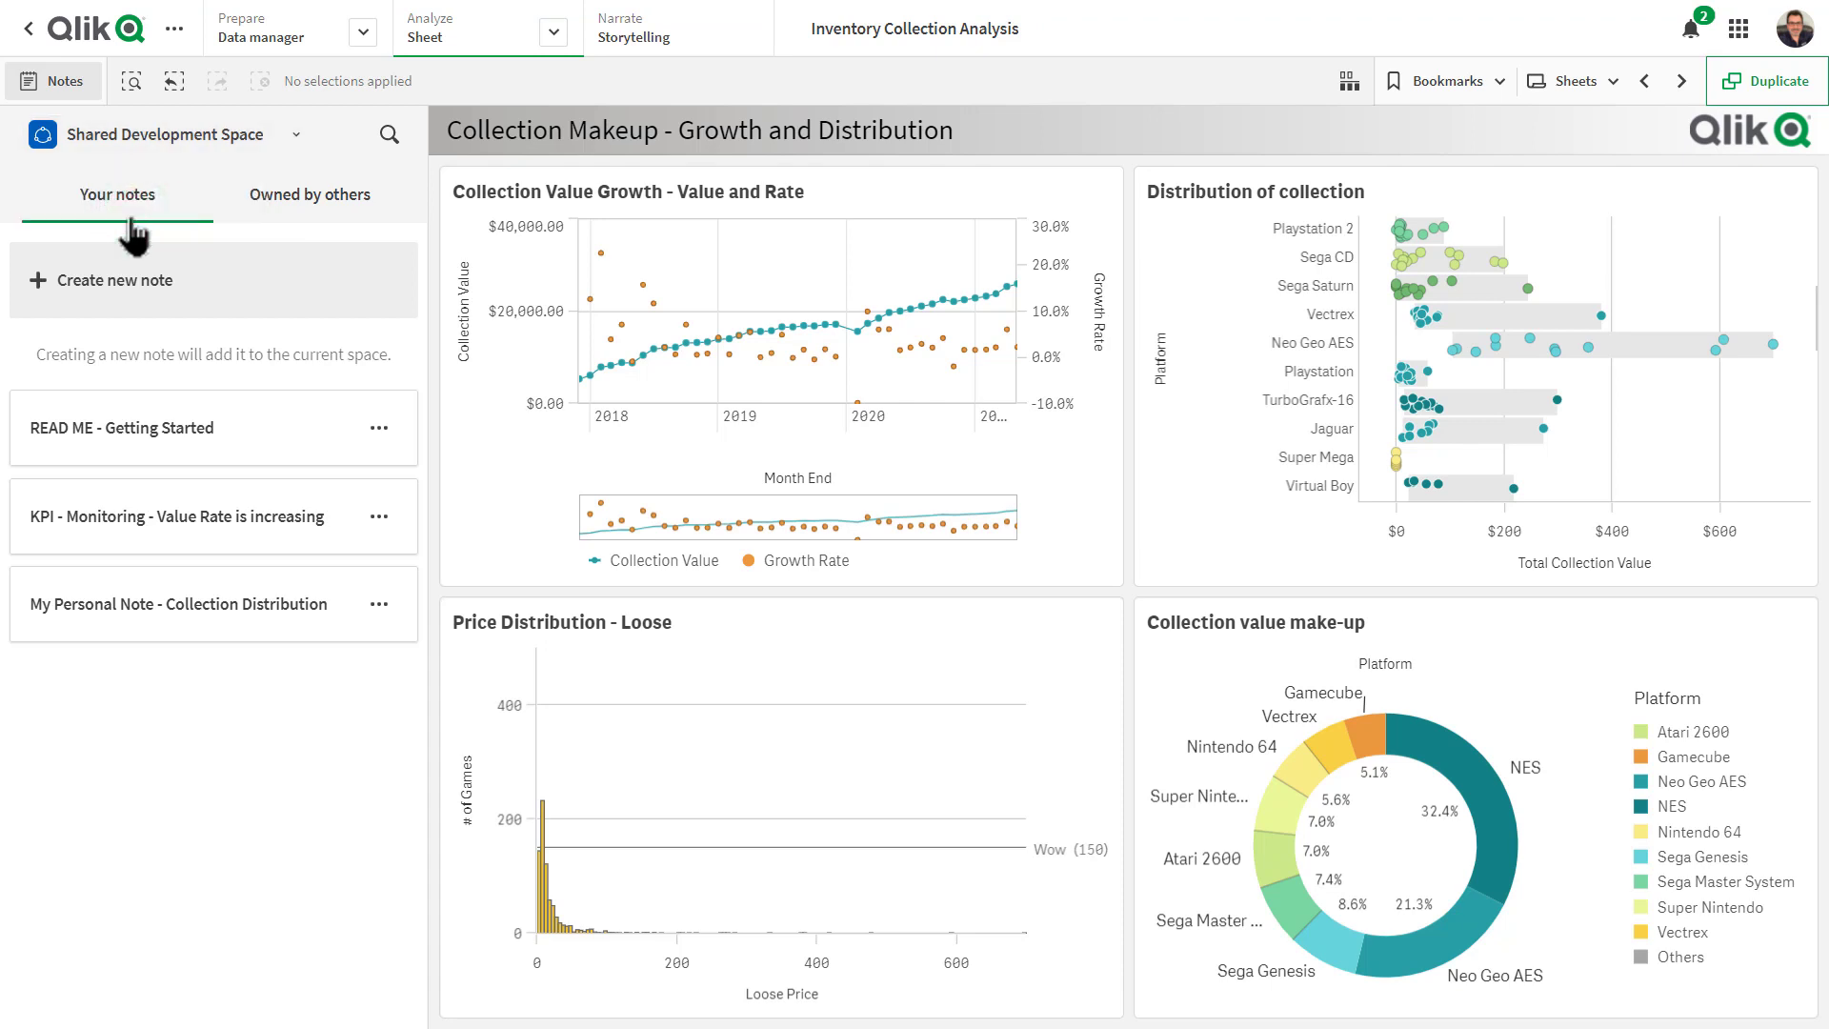
left_click(144, 278)
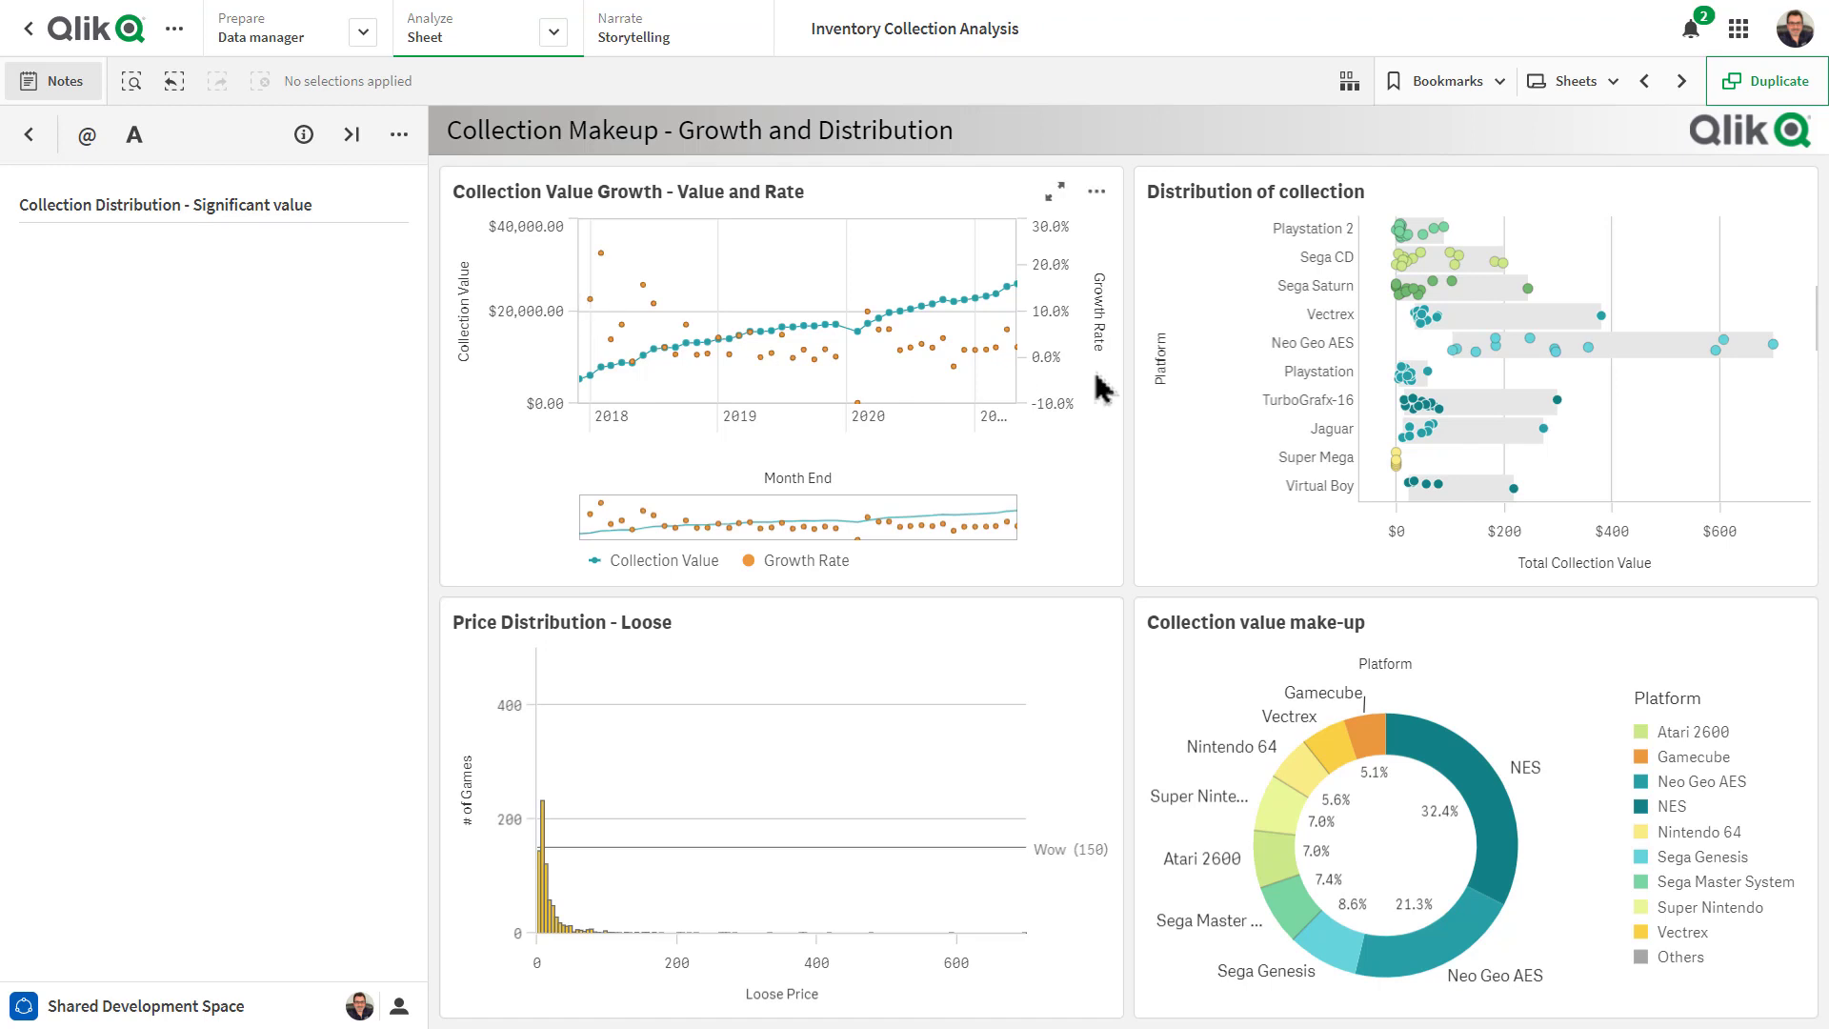
Add a snapshot of the Distribution of collection chart to the note.
right_click(1483, 368)
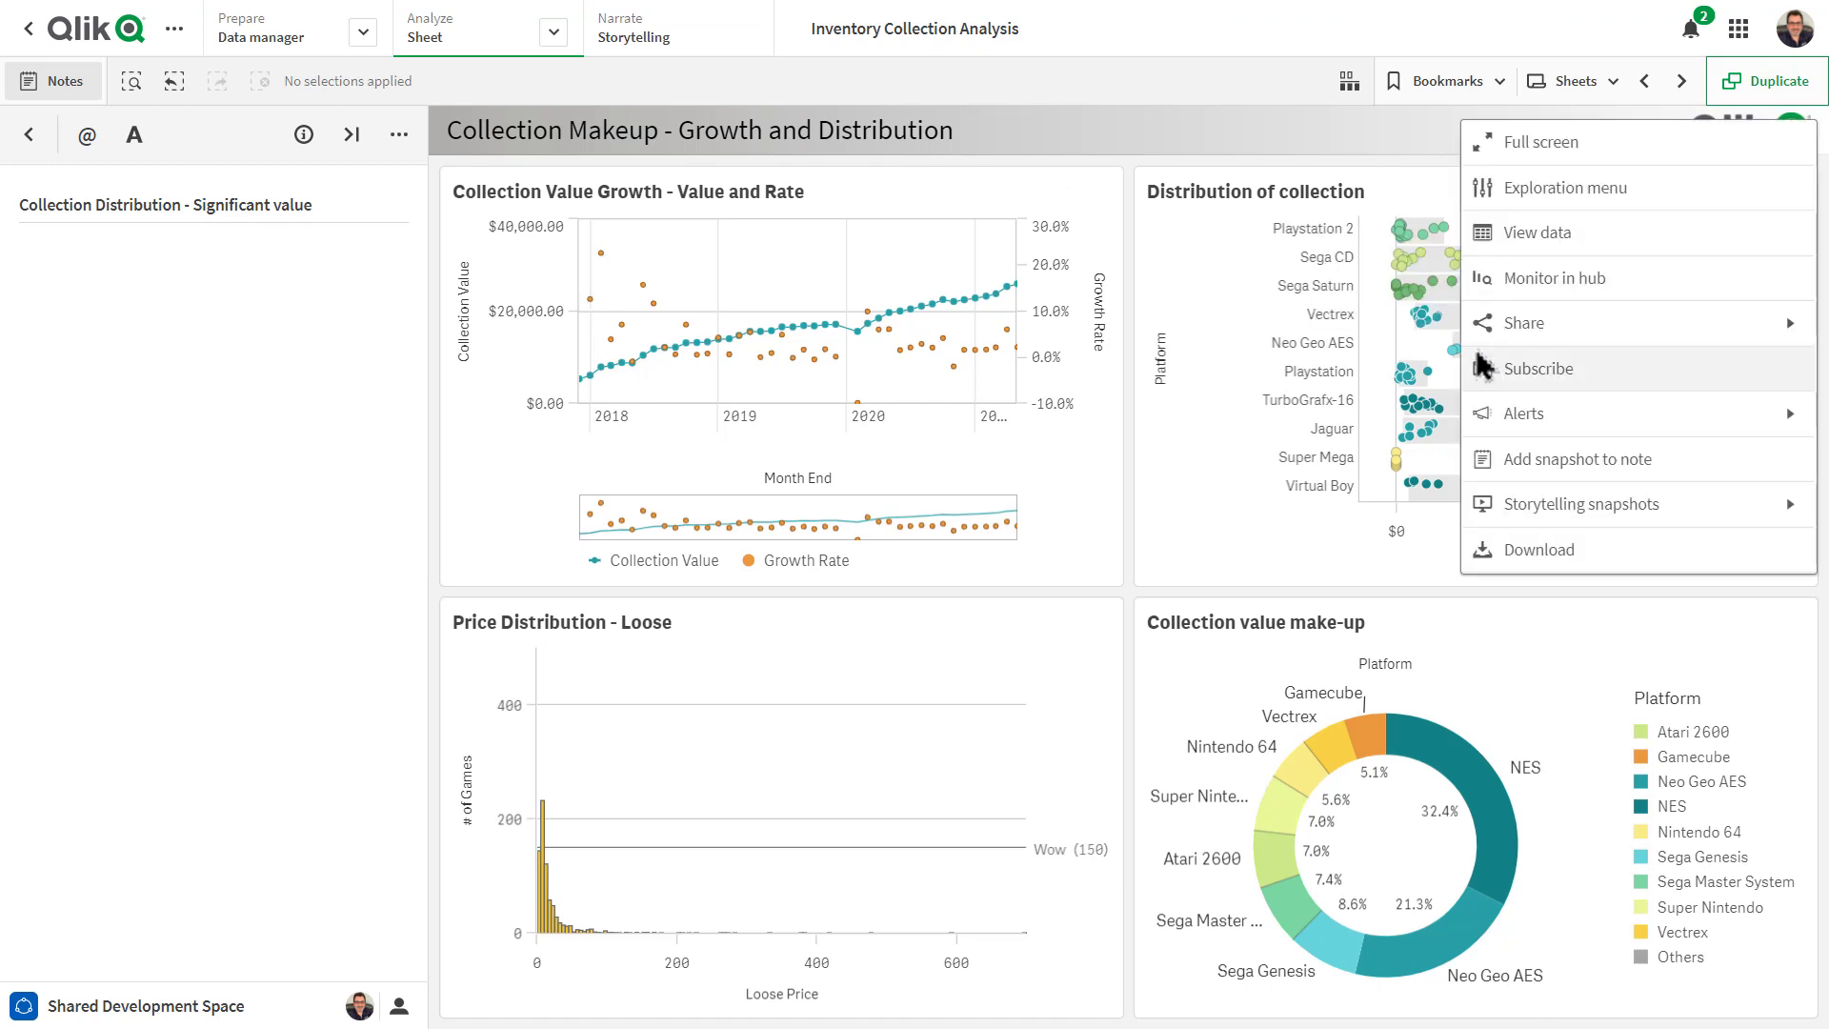
left_click(1573, 463)
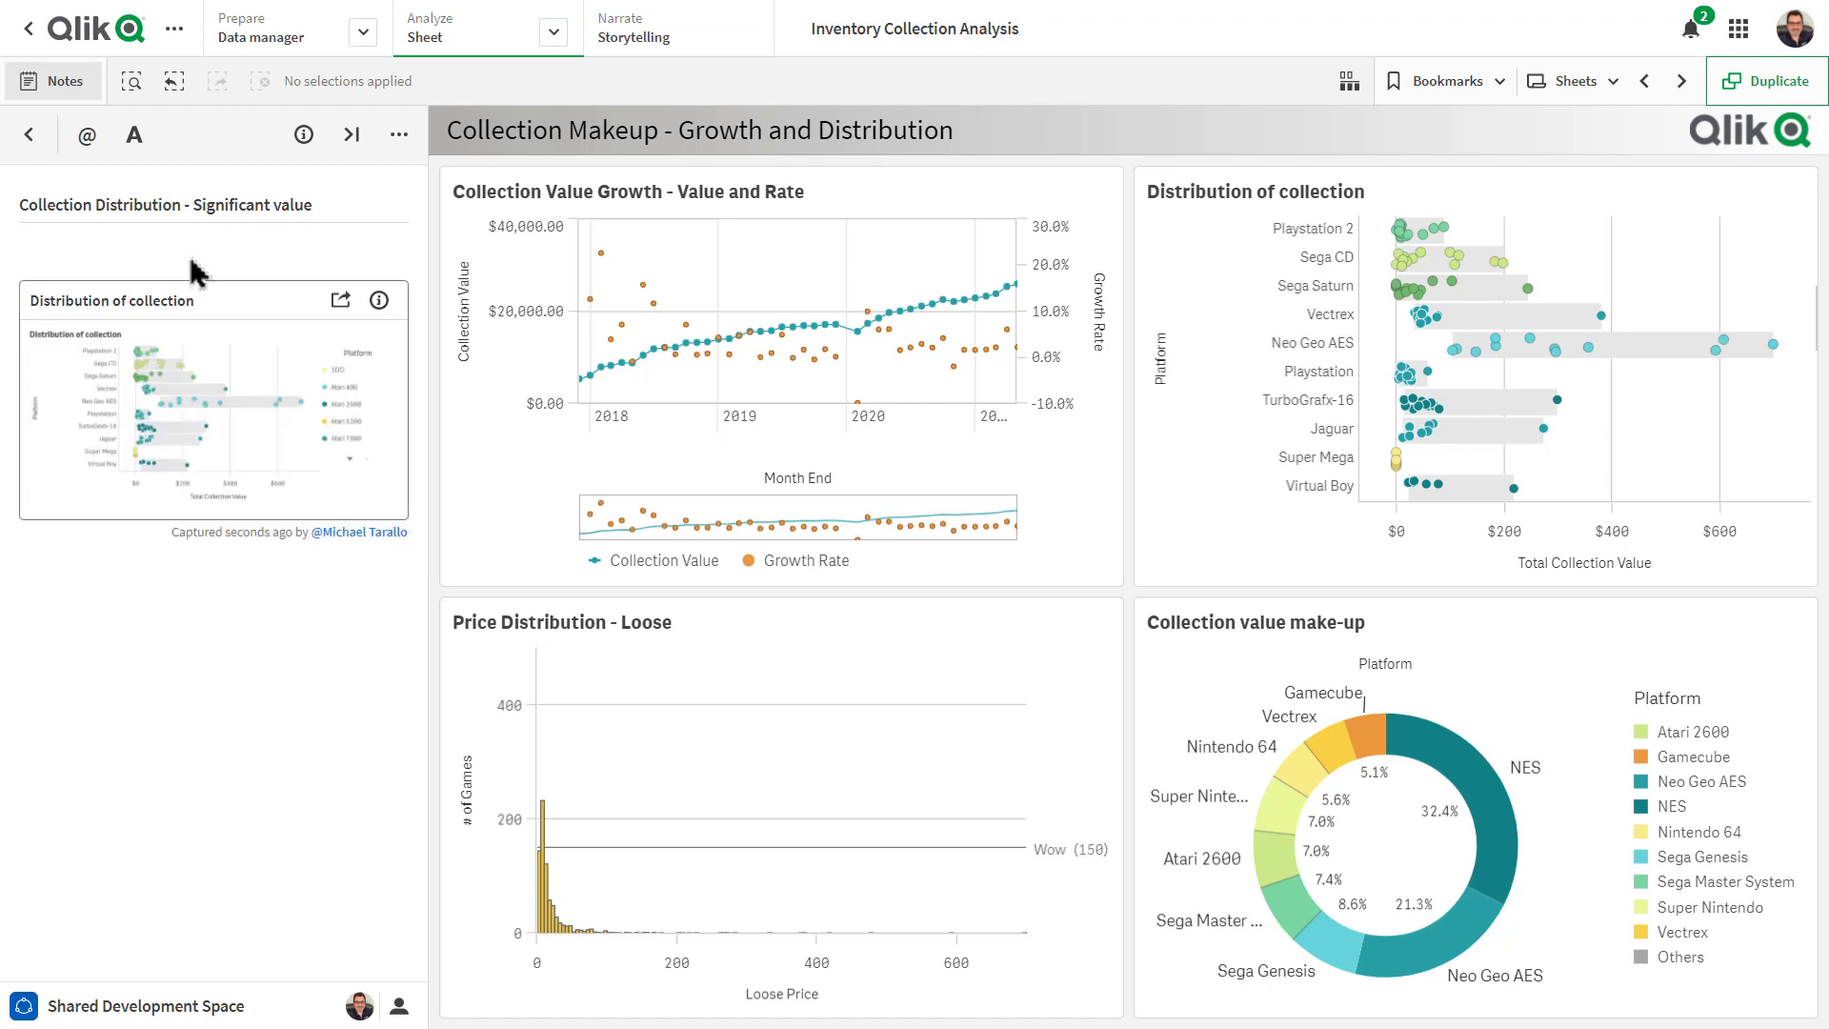
Paste the significant-value paragraph into the note and delete the dash after 'Hey'.
type("Hey - there is a significant amount of value in these few items, let me take a close look and see if we have other categories that are just as similar.")
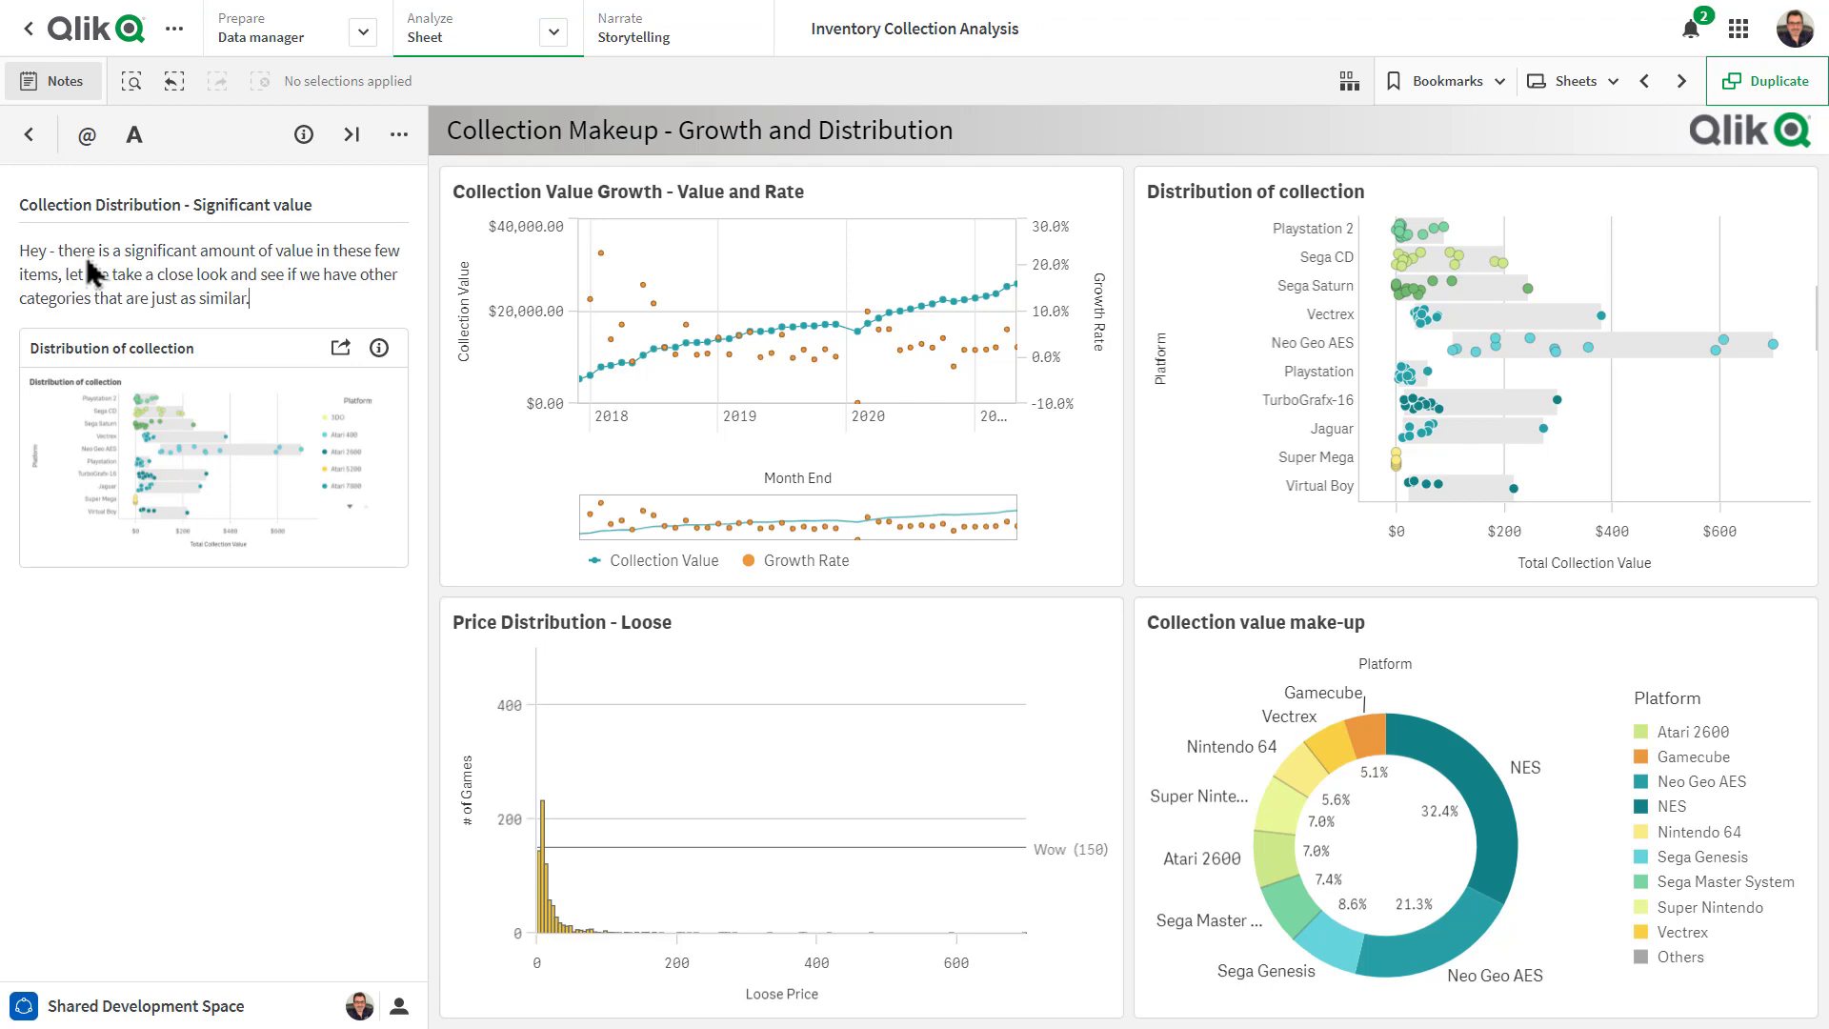
left_click(50, 255)
key("Delete")
key("Delete")
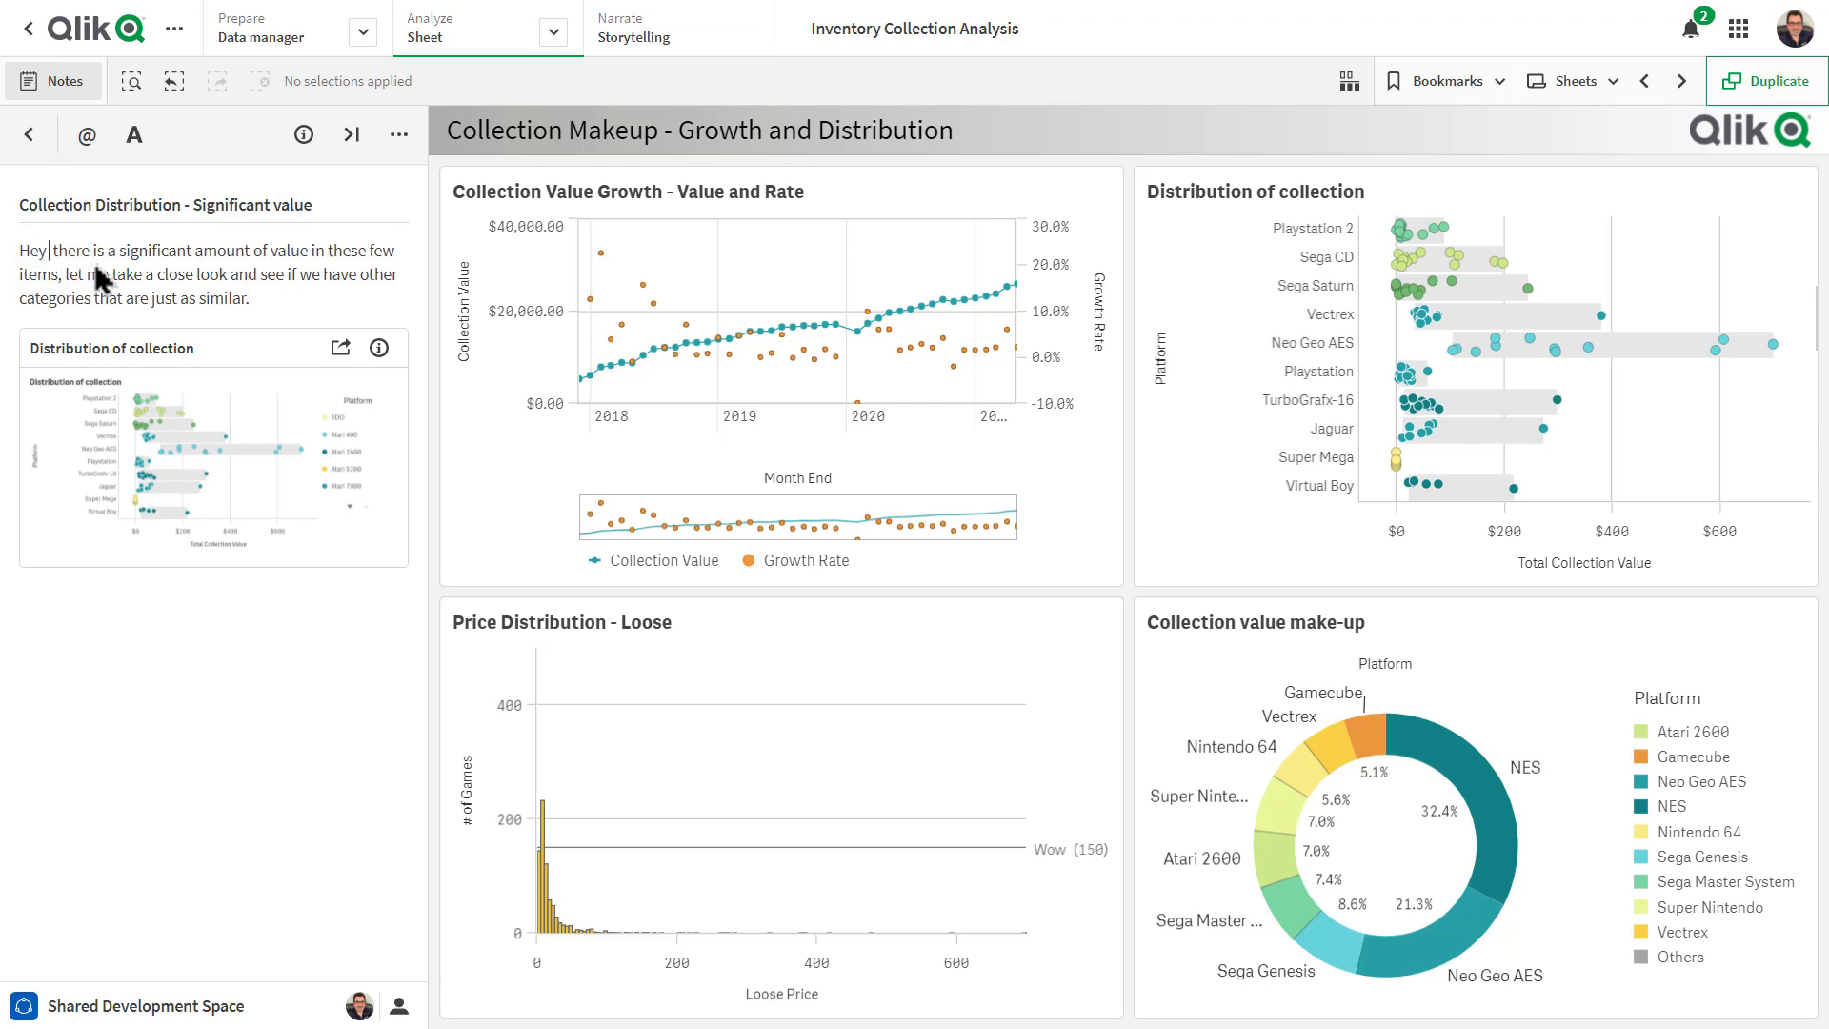
left_click(87, 136)
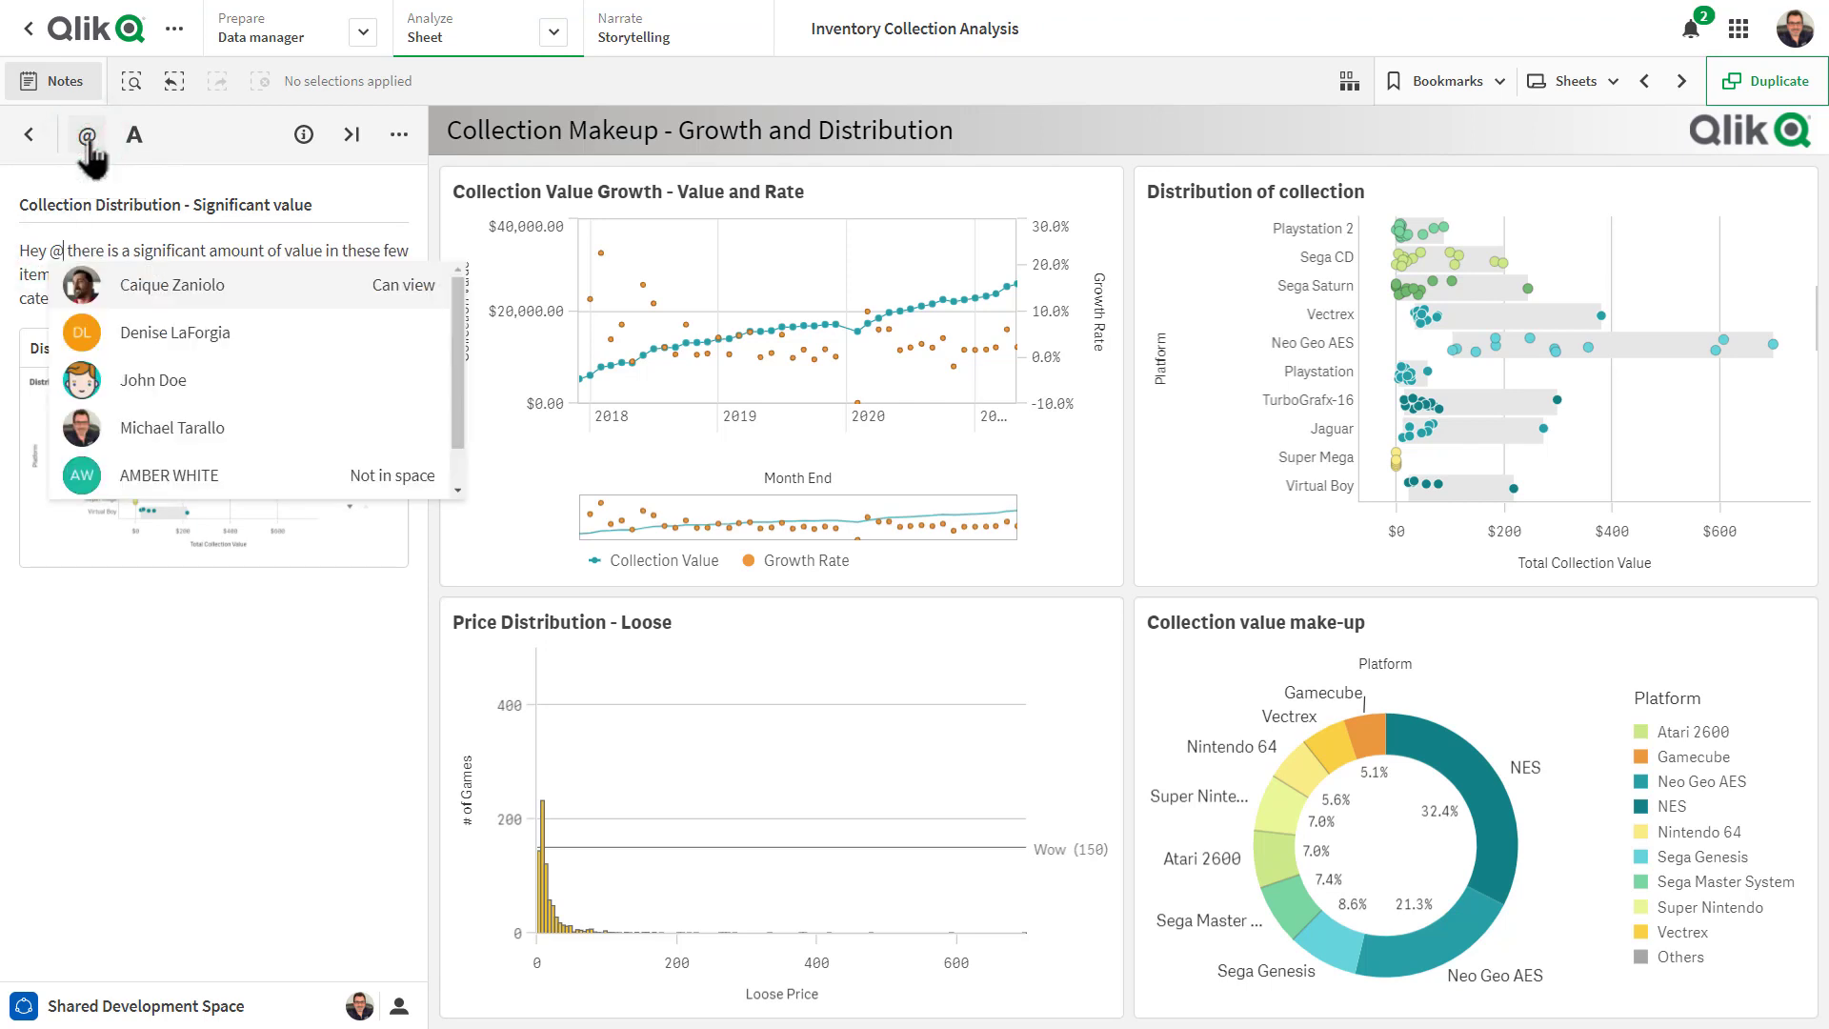
left_click(134, 622)
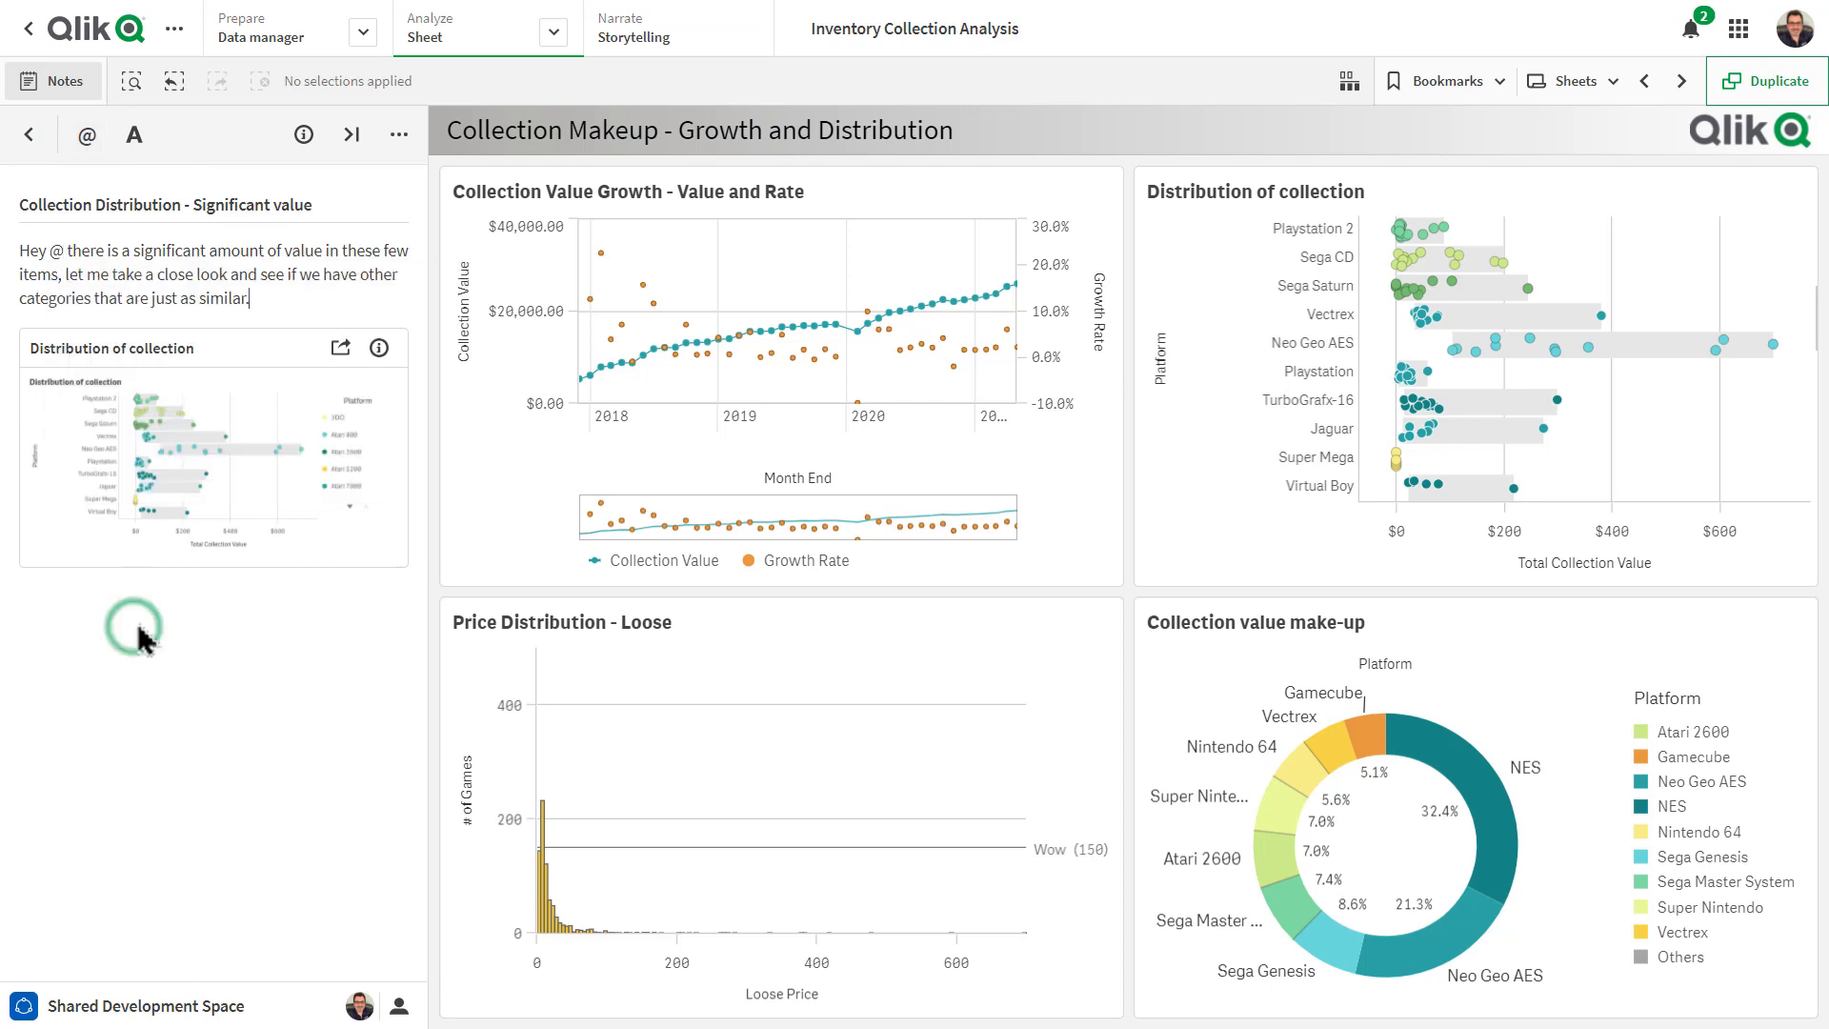
left_click(65, 249)
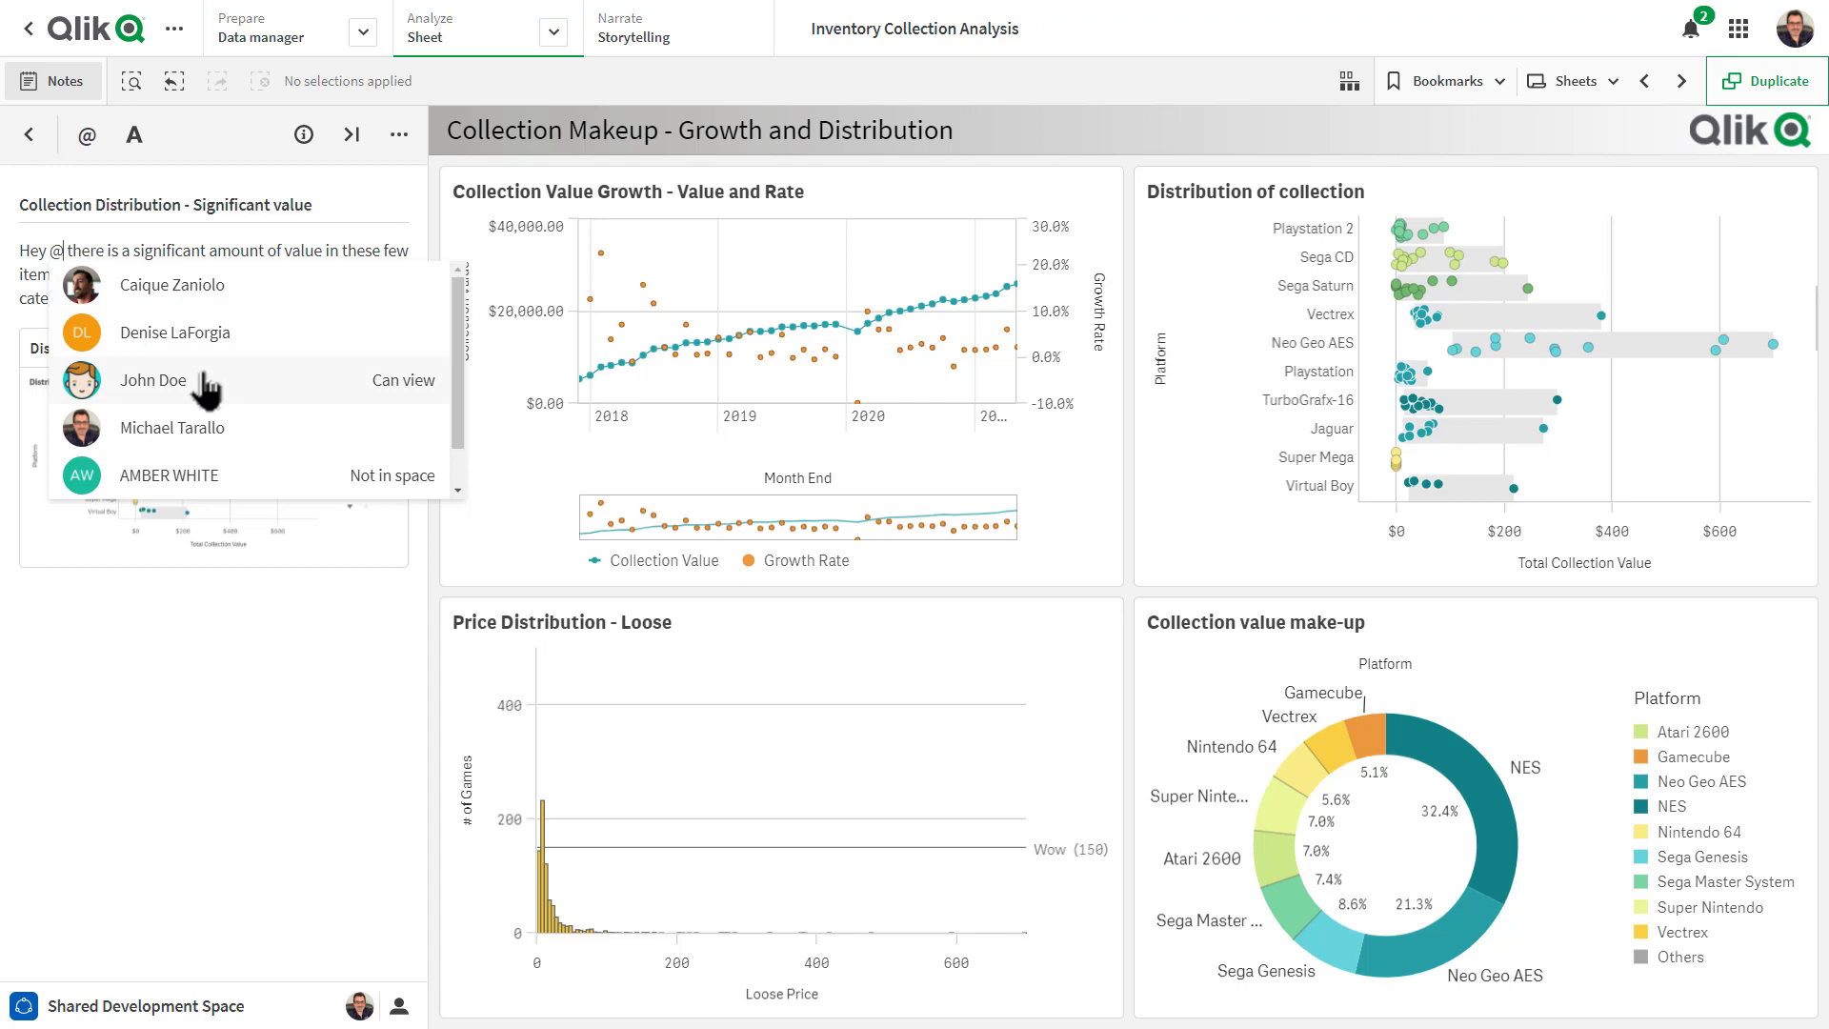
left_click(406, 389)
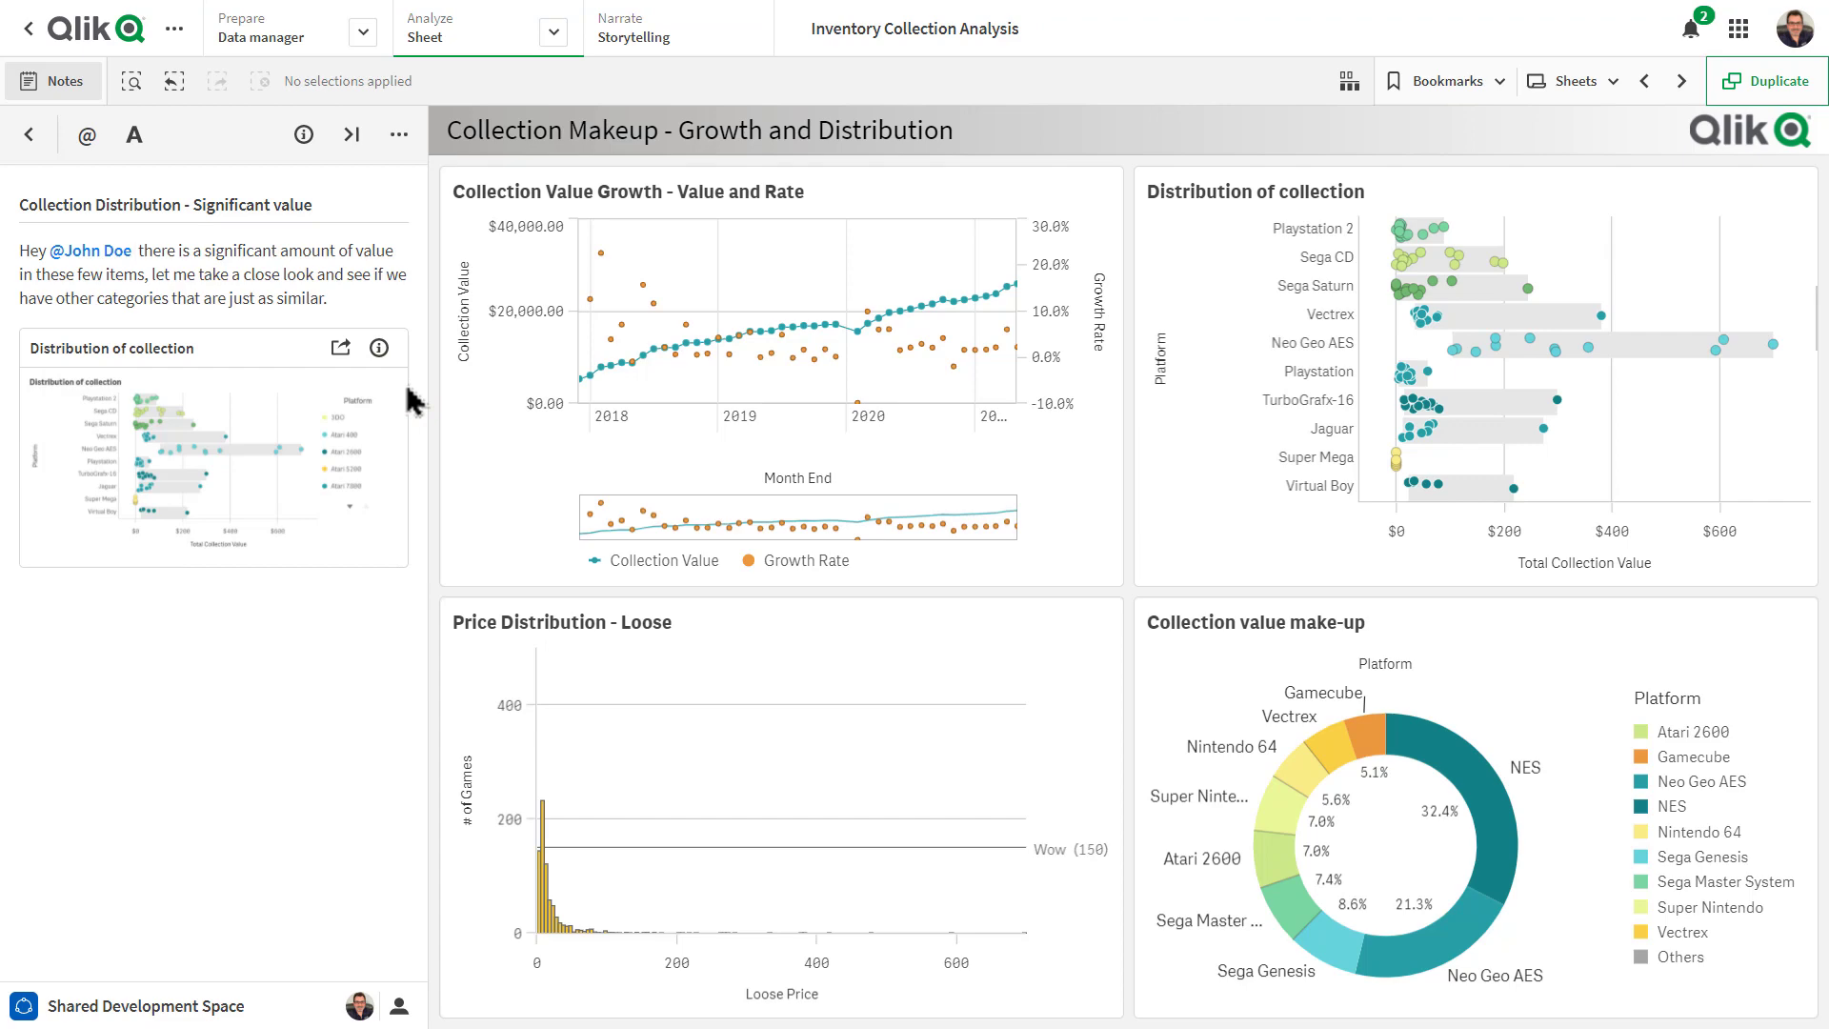
left_click(401, 1008)
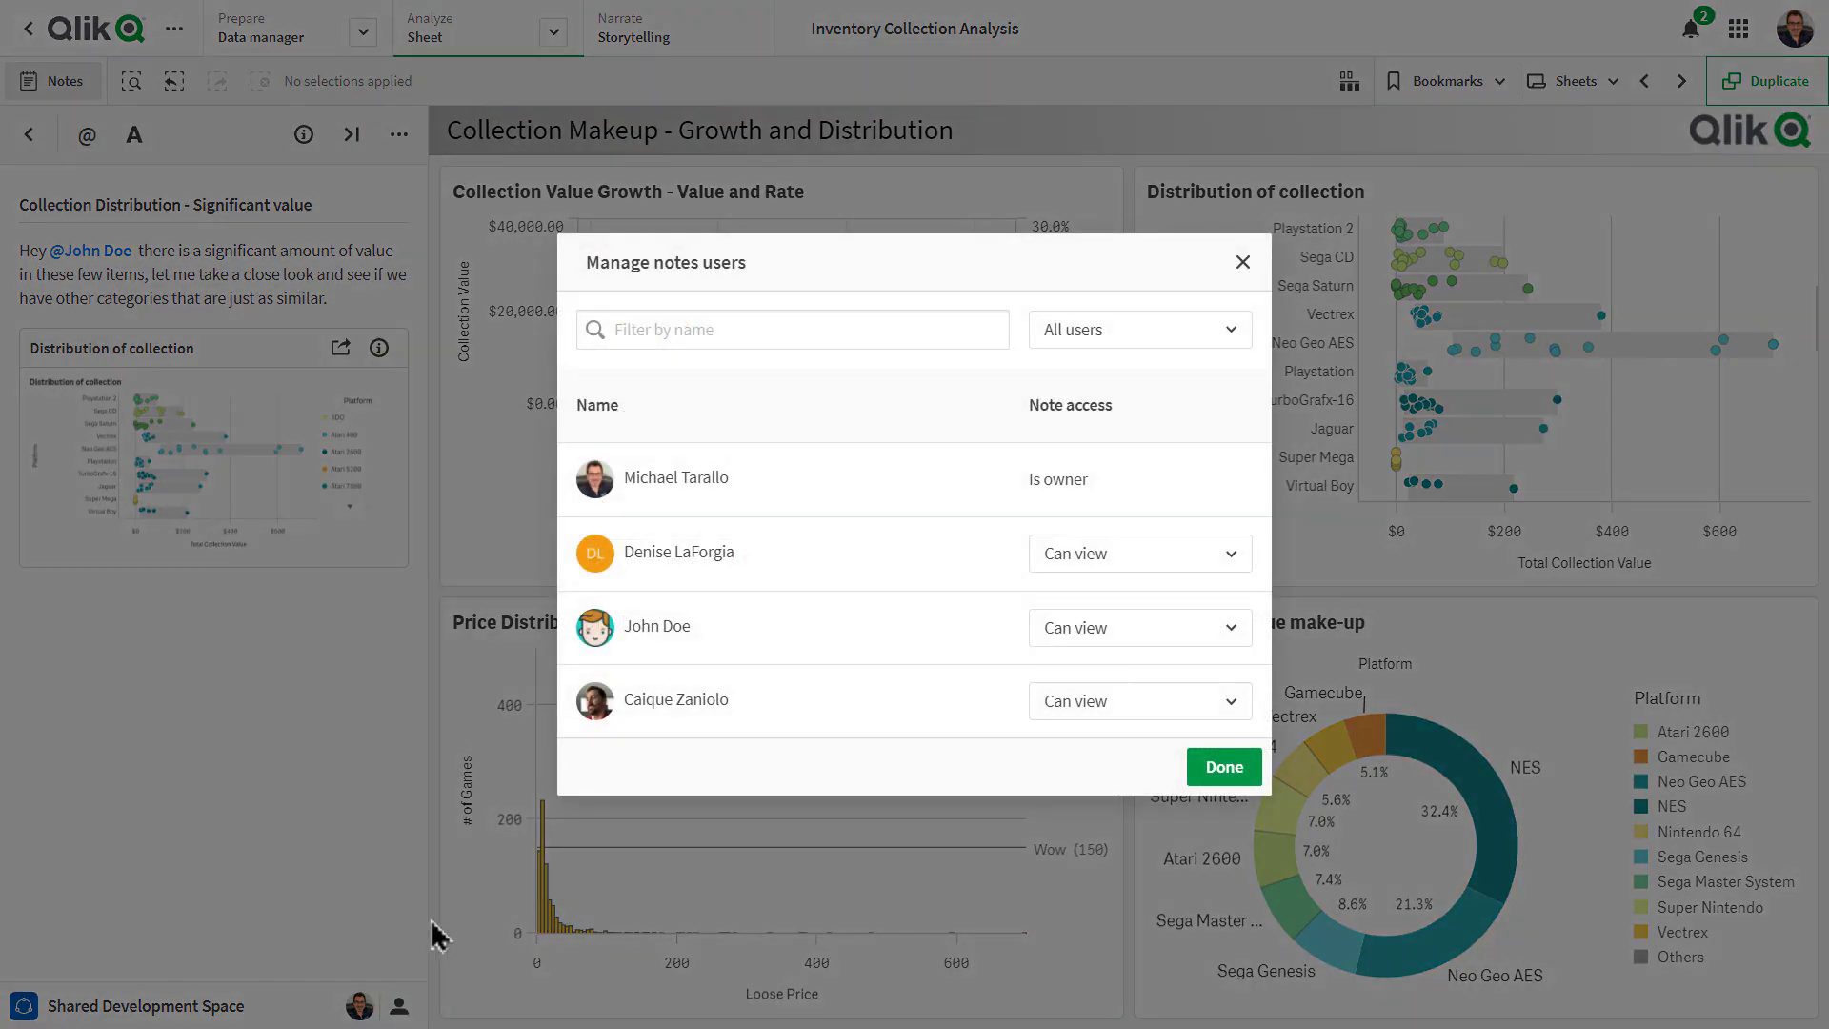
Change the mentioned teammate's note access from Can view to Can edit.
left_click(1114, 629)
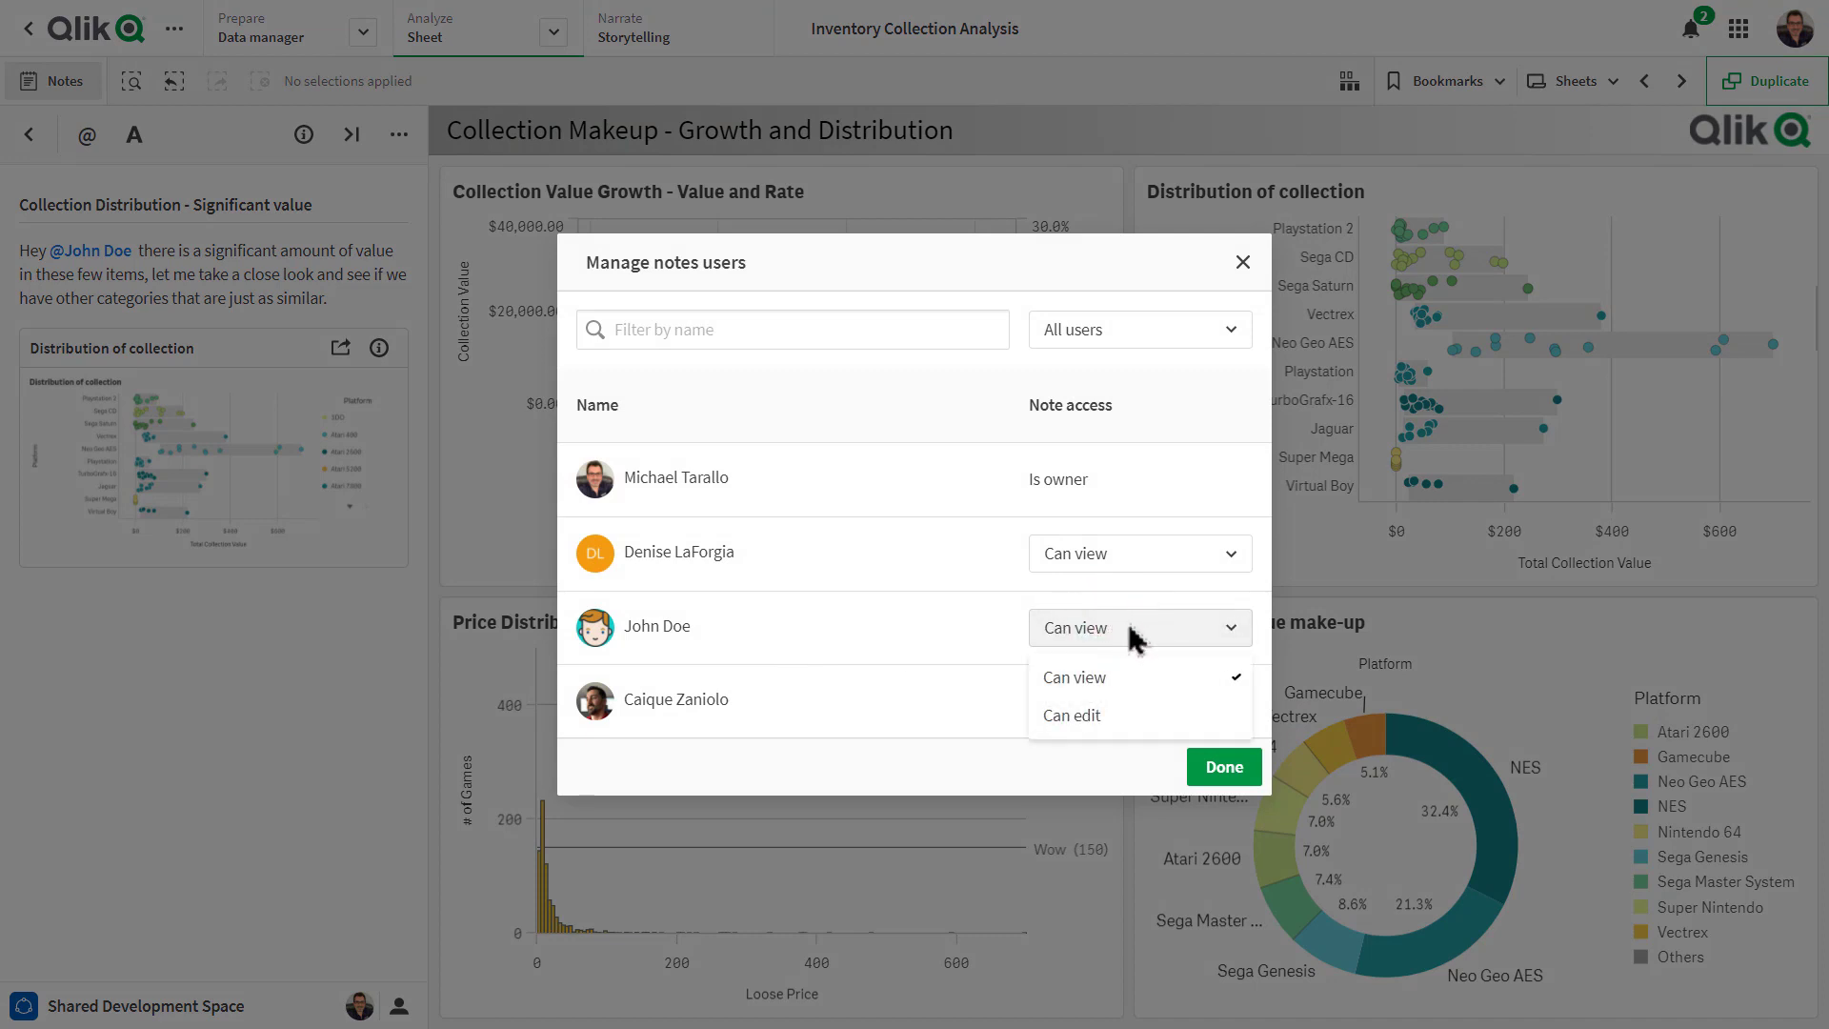
left_click(1110, 730)
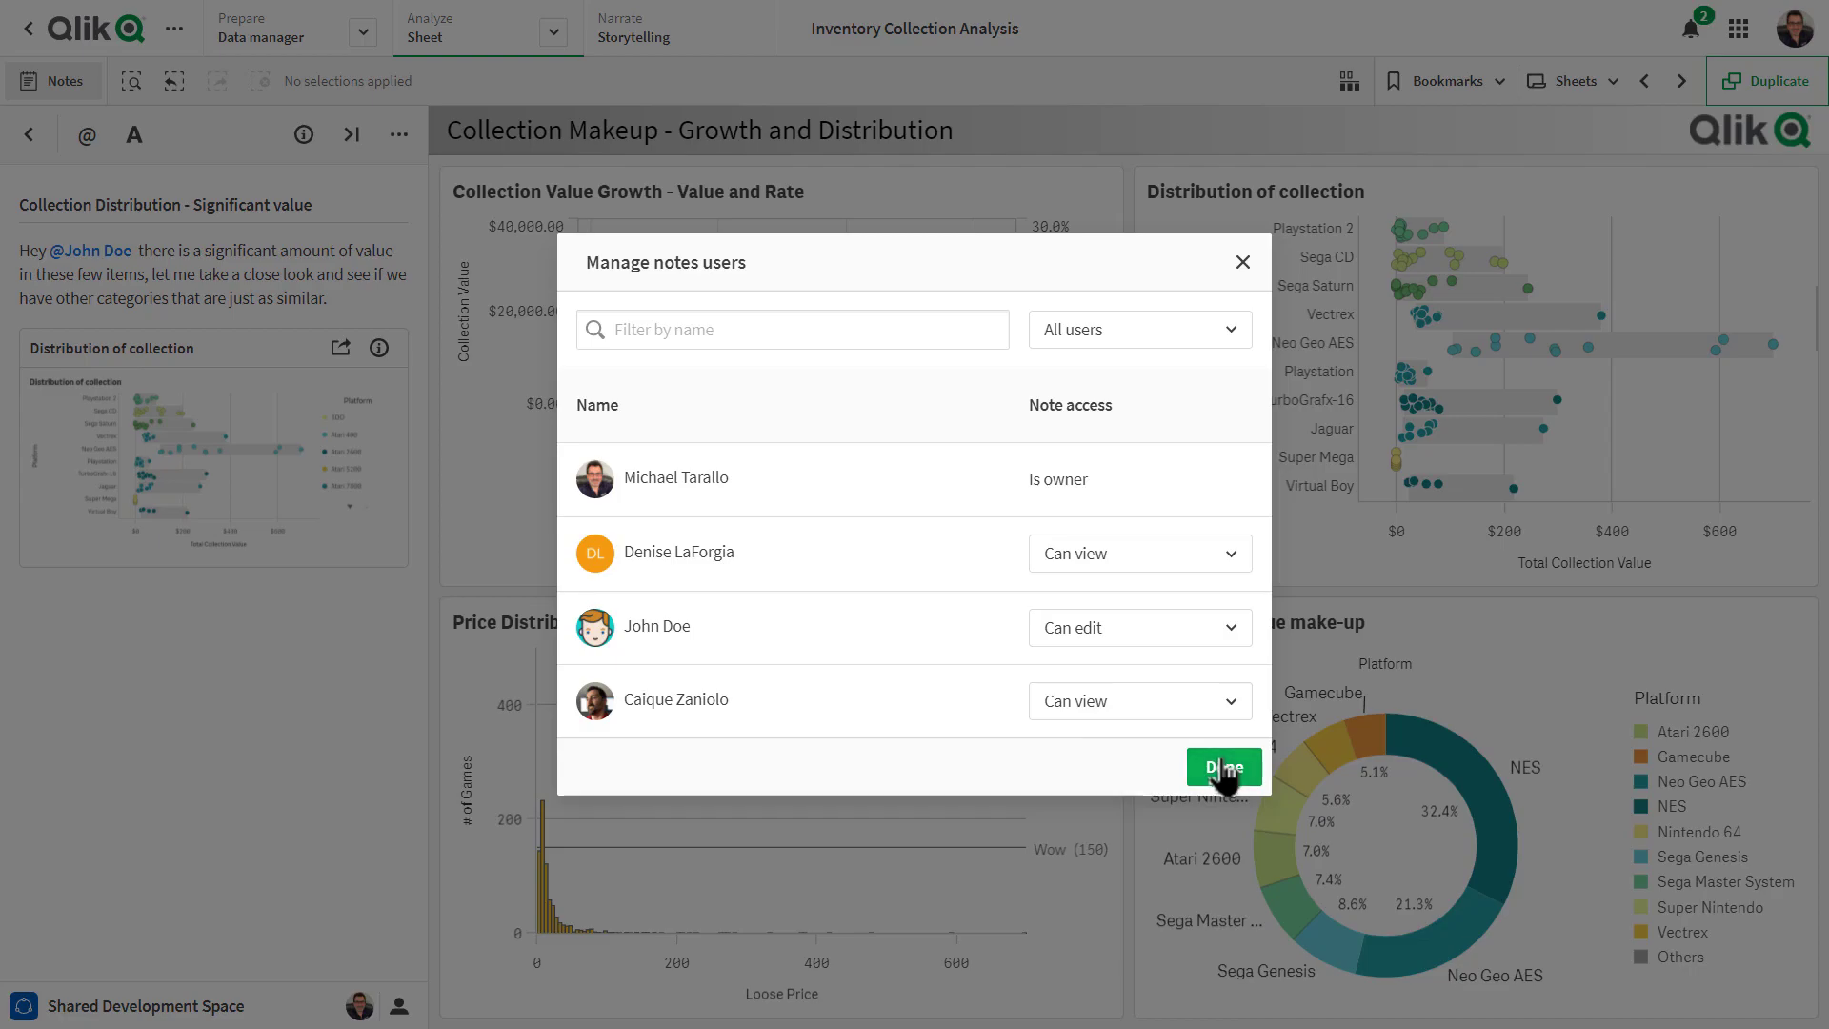
left_click(1225, 767)
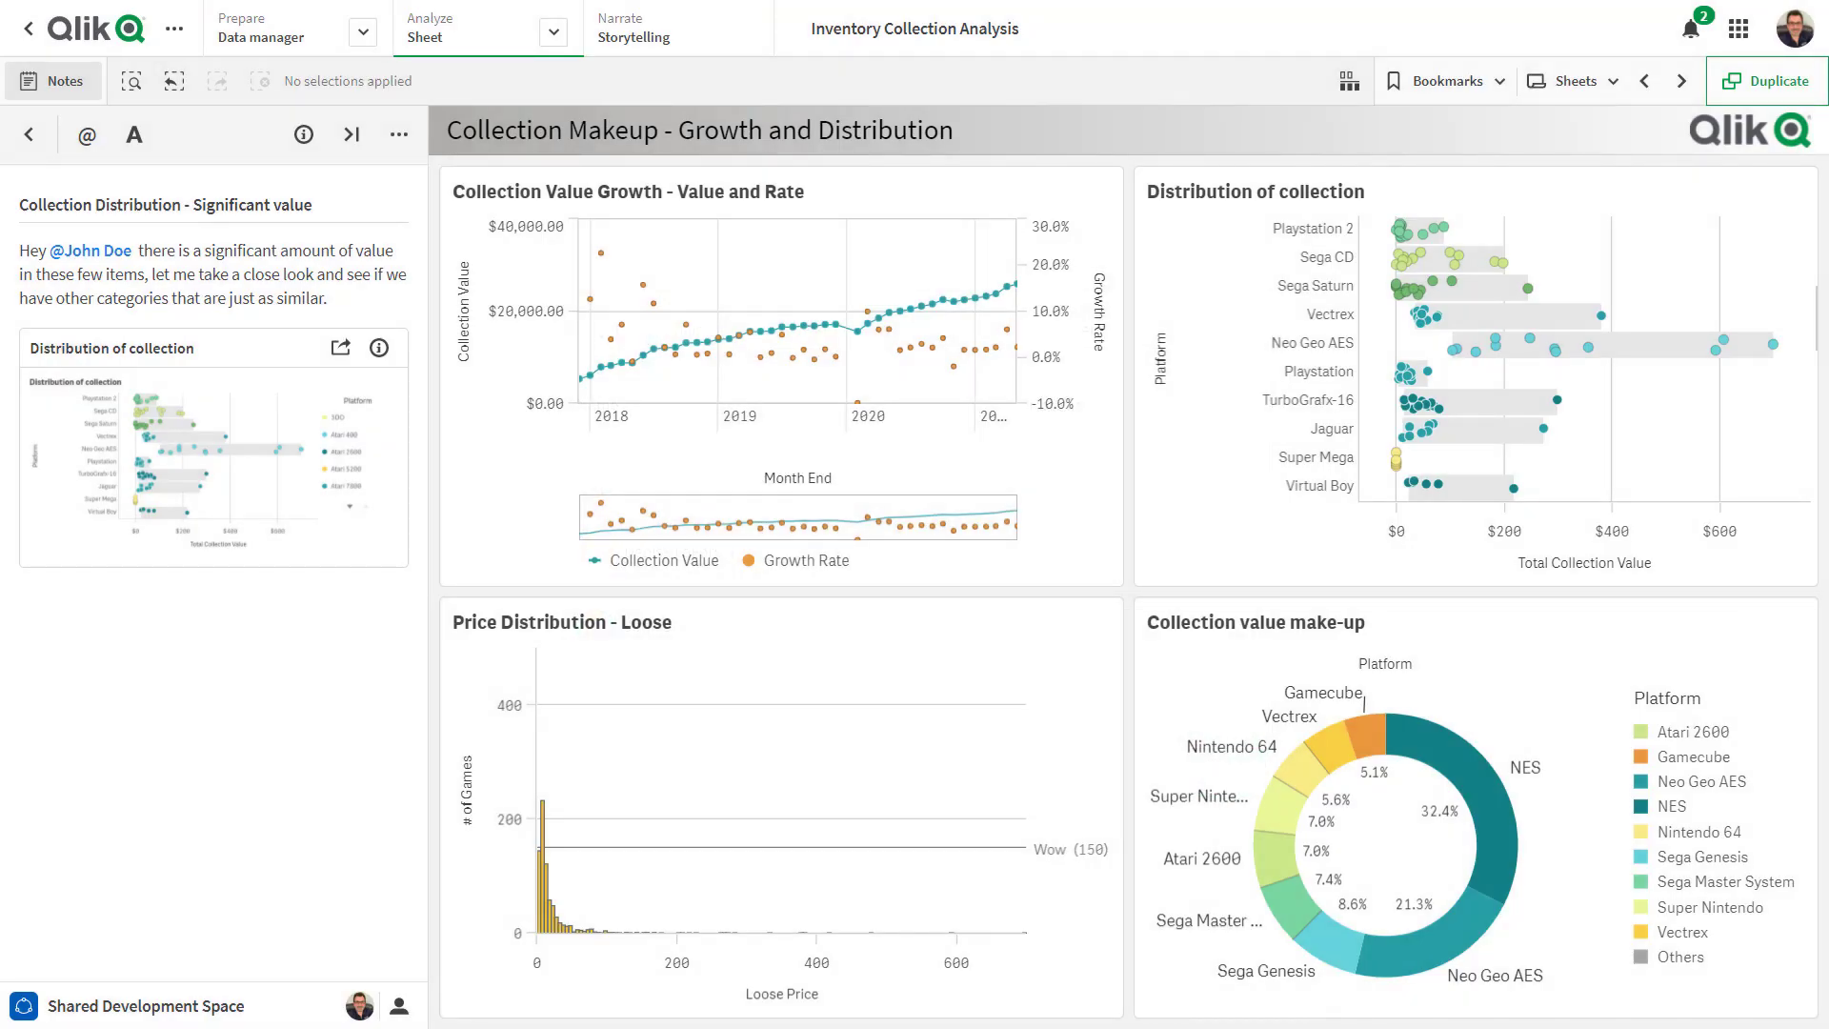
In the second user's maximized browser, open the shared note from the collaboration invite notification.
left_click_drag(0, 124, 963, 88)
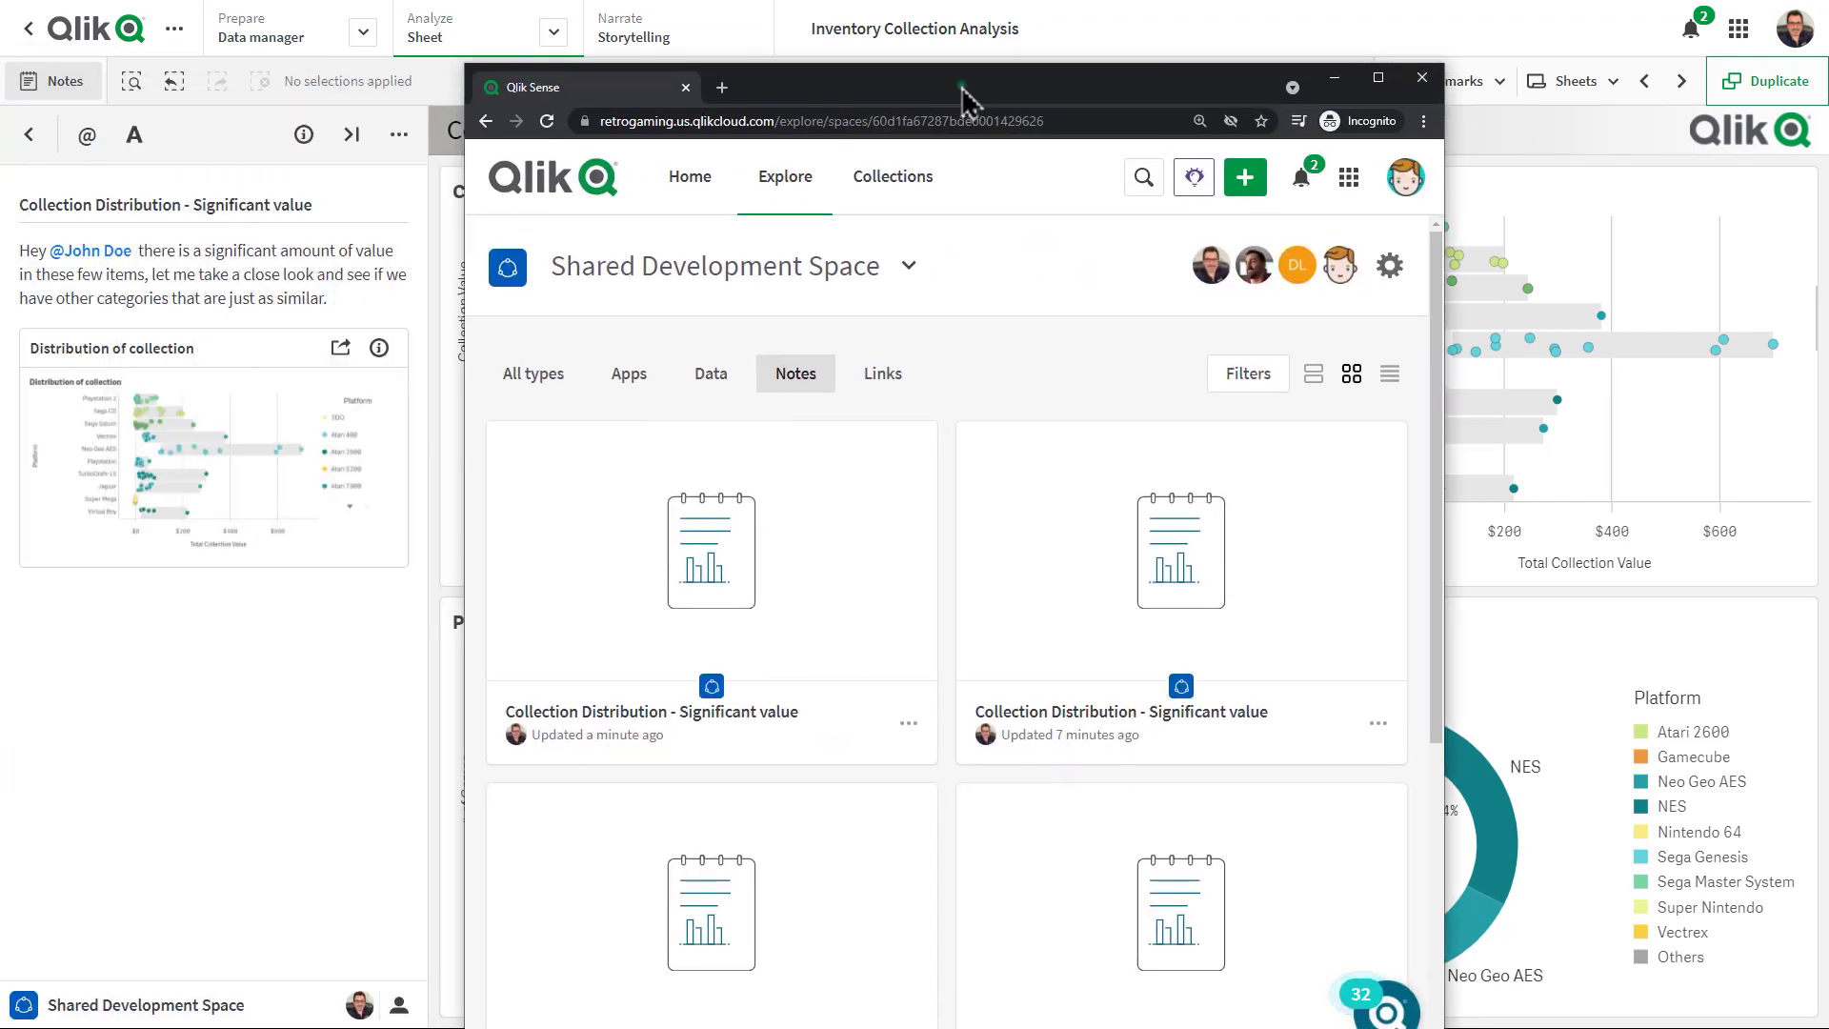
double_click(962, 88)
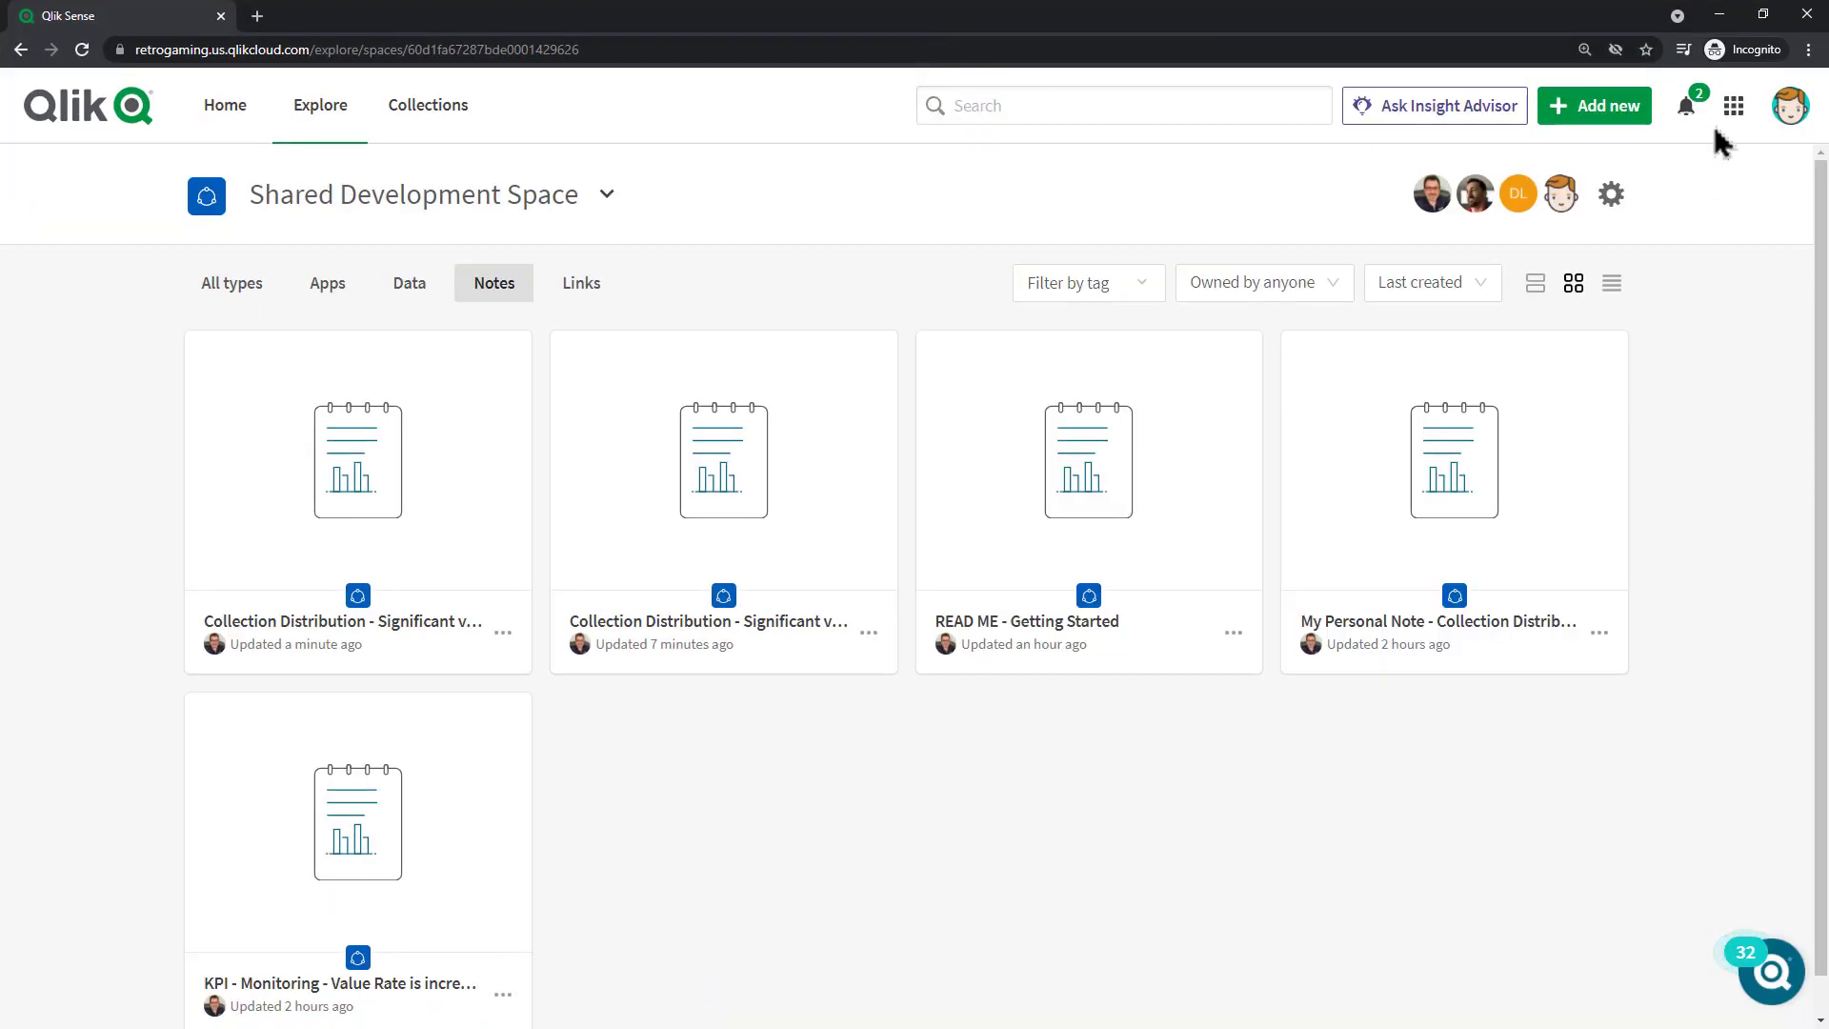
left_click(1687, 108)
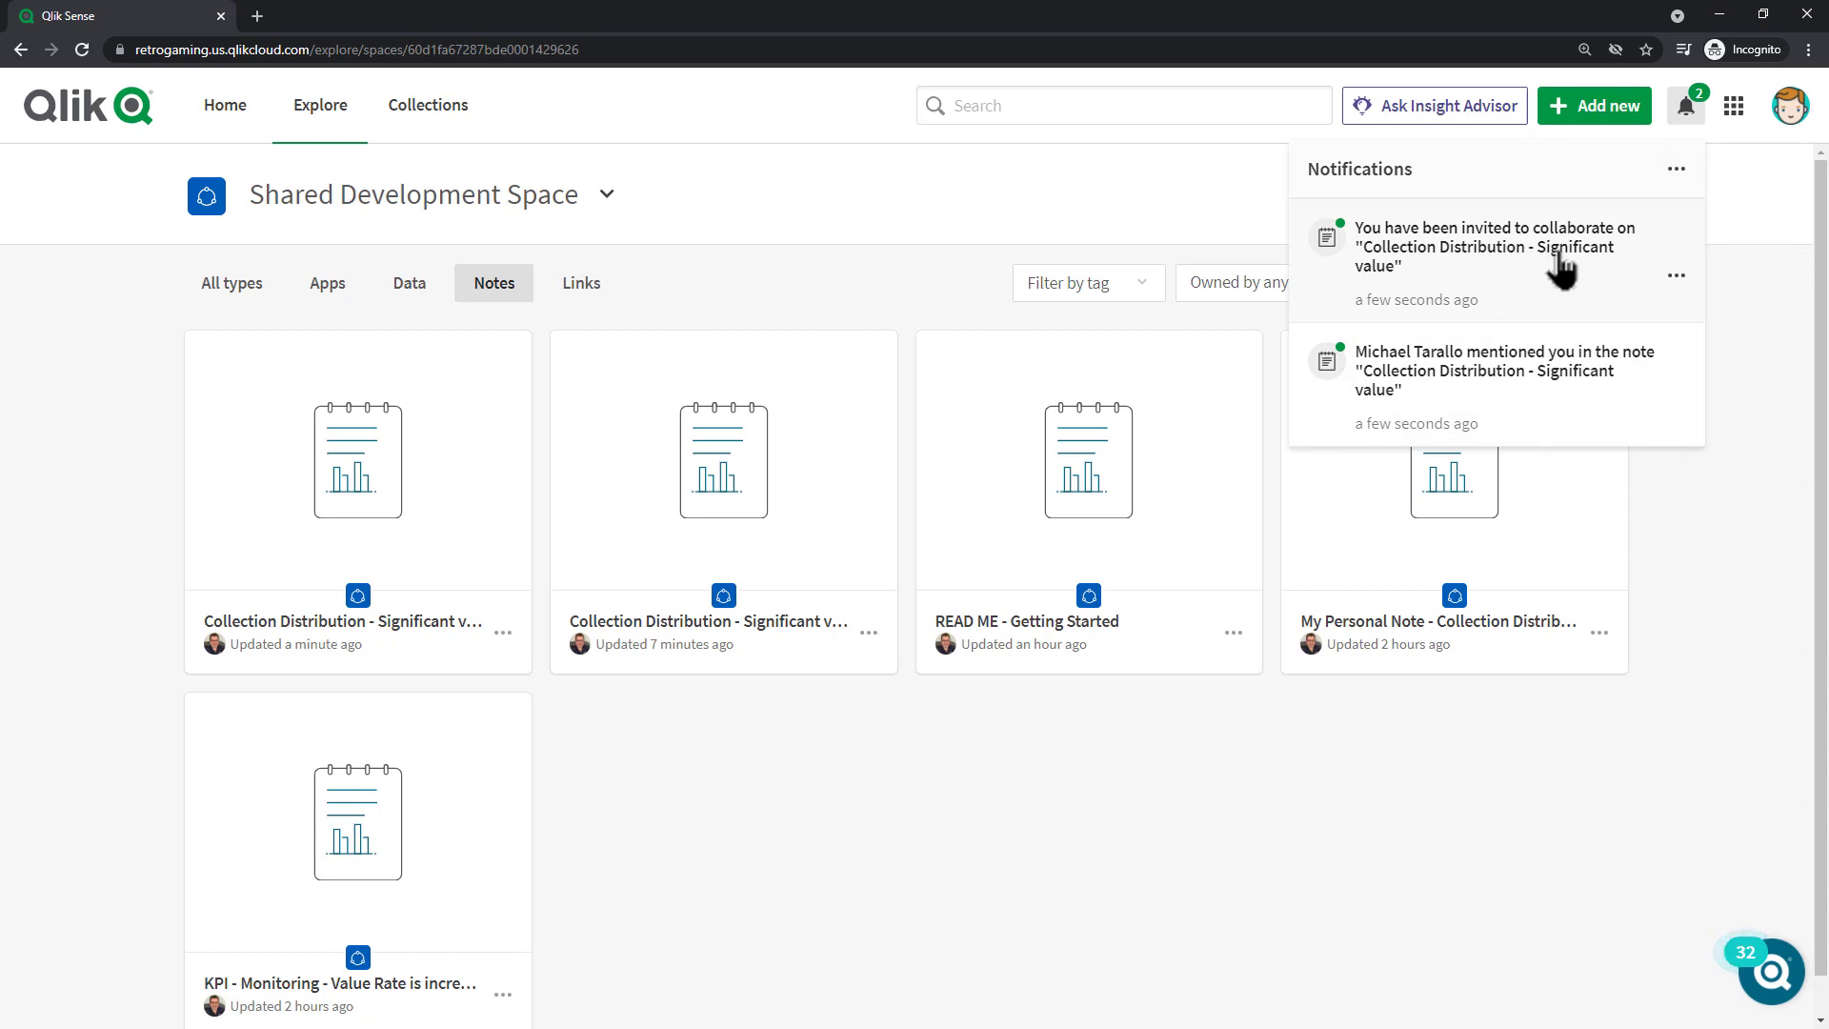
left_click(773, 281)
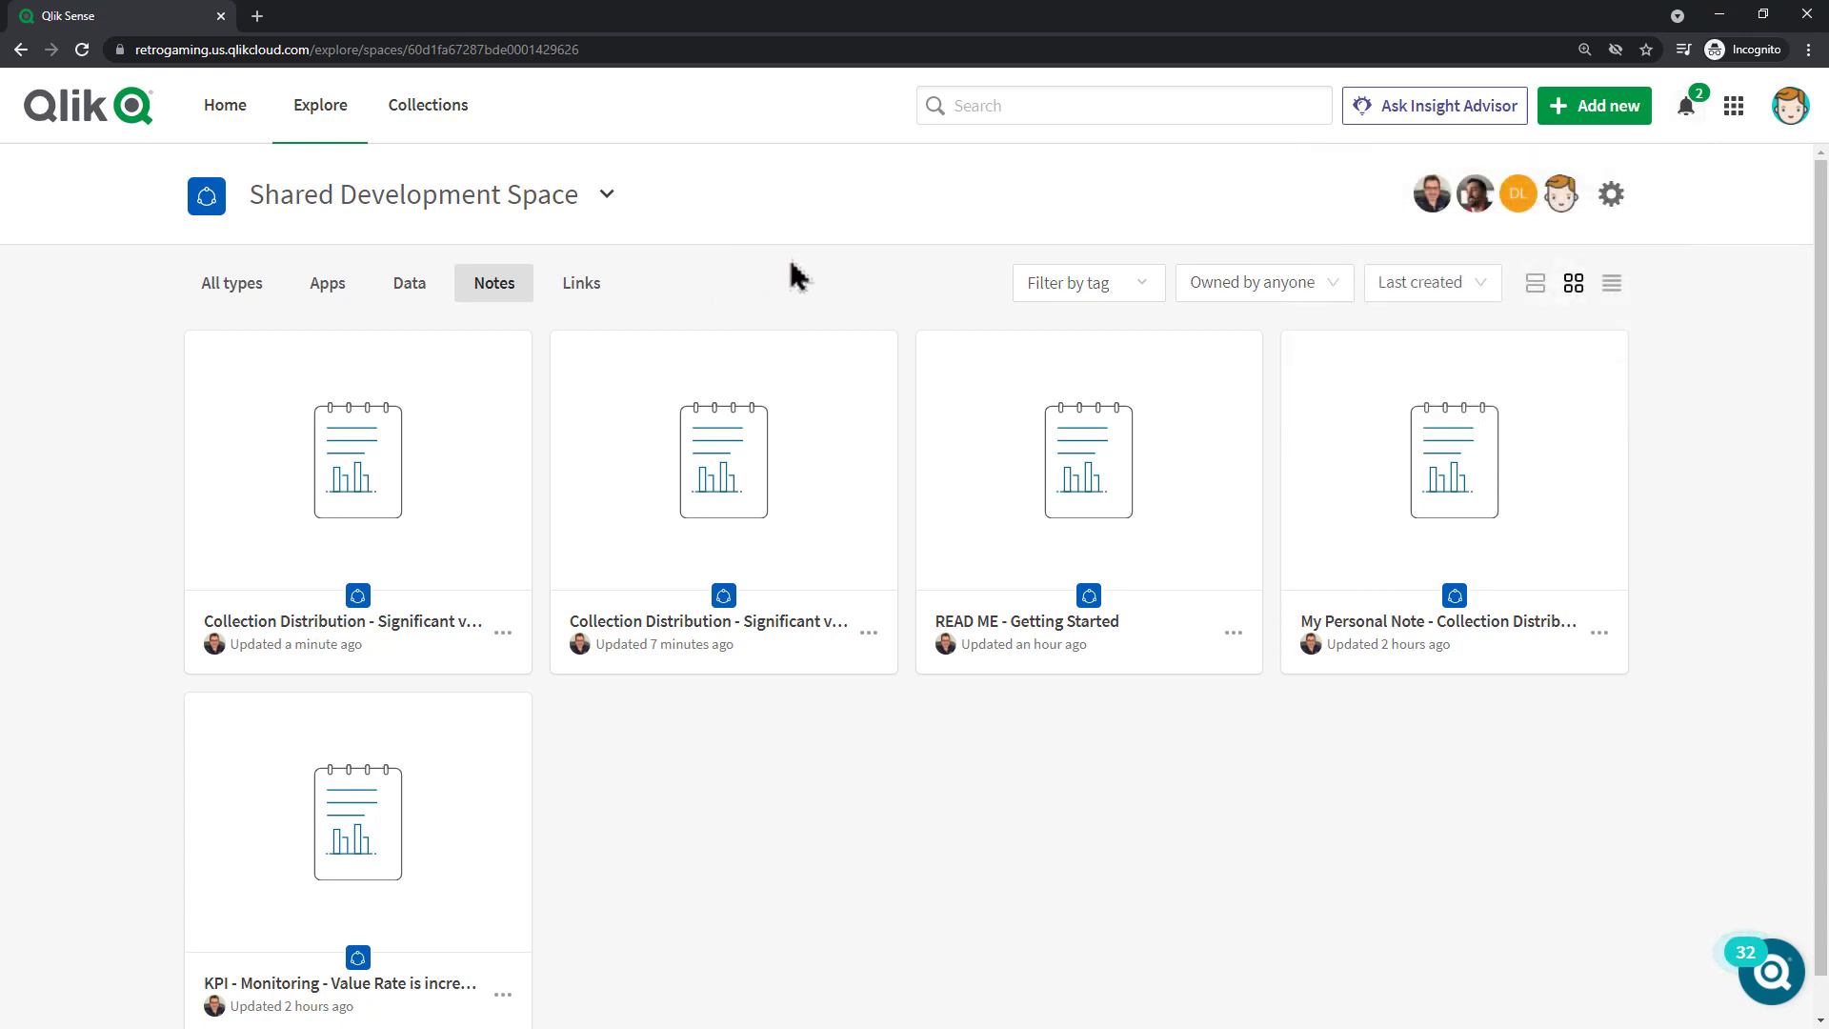
mouse_move(575, 514)
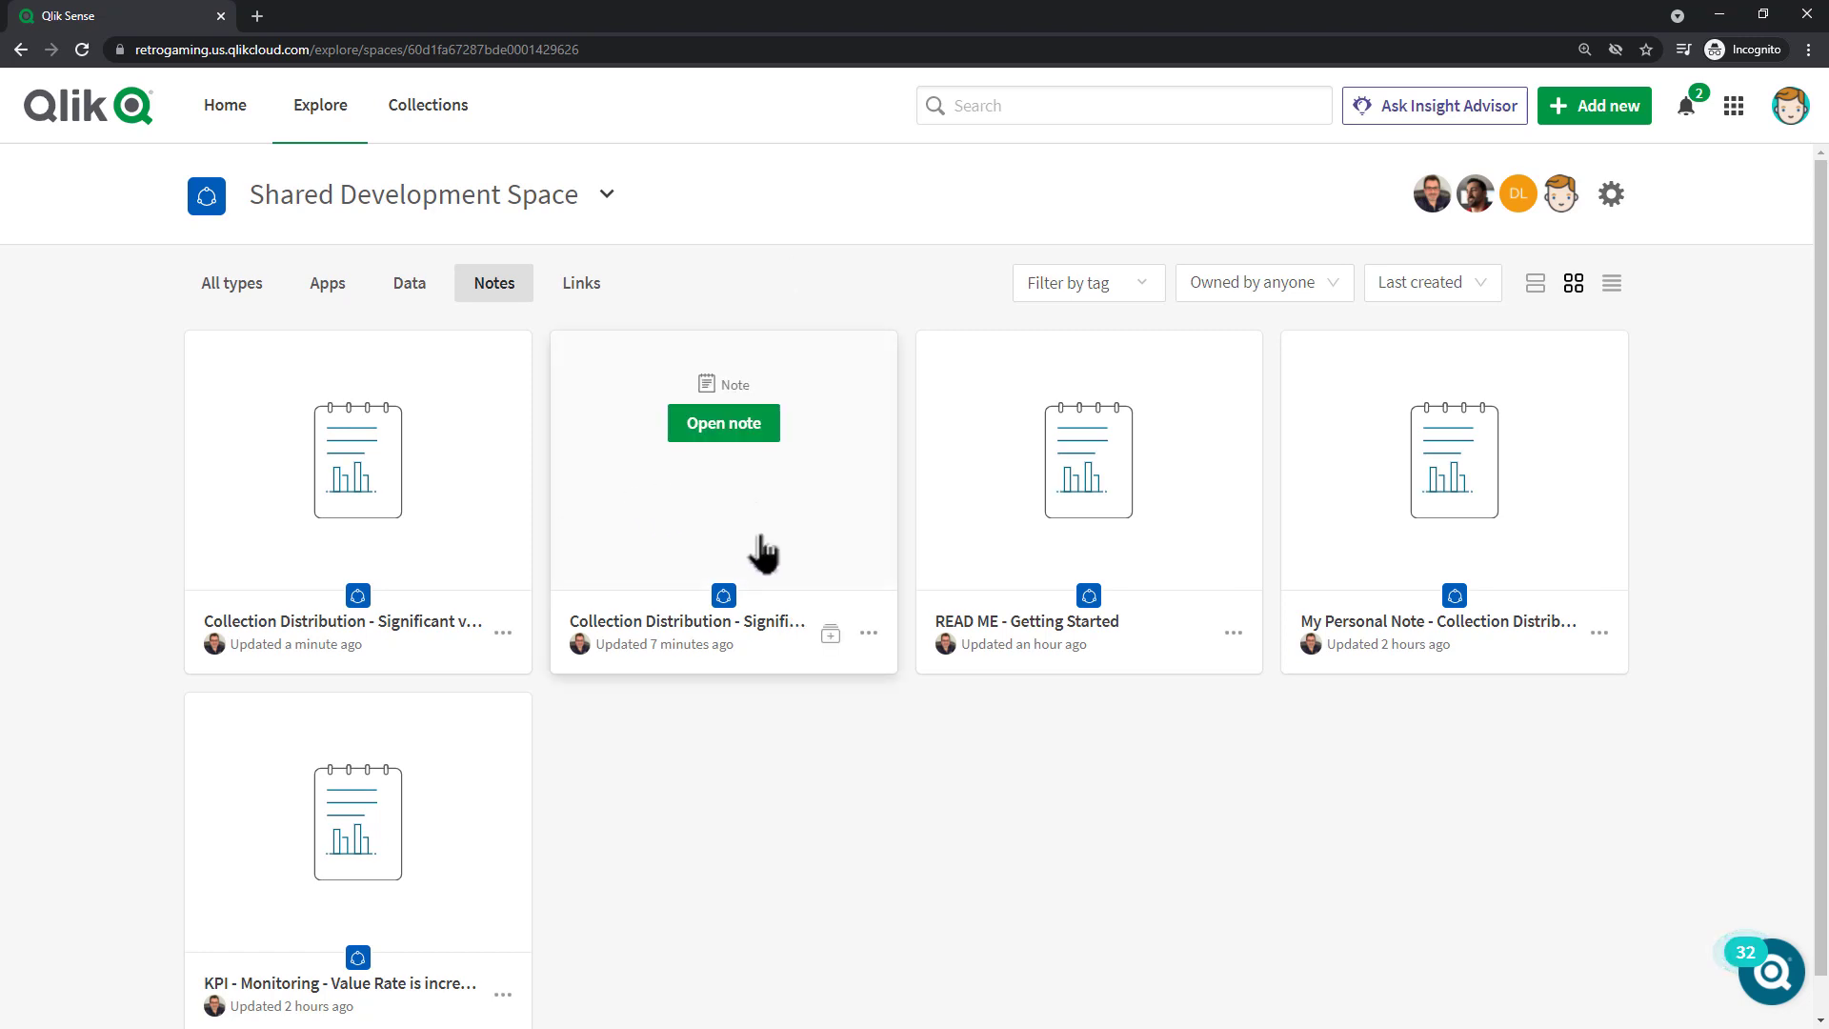
left_click(1686, 105)
left_click(1522, 246)
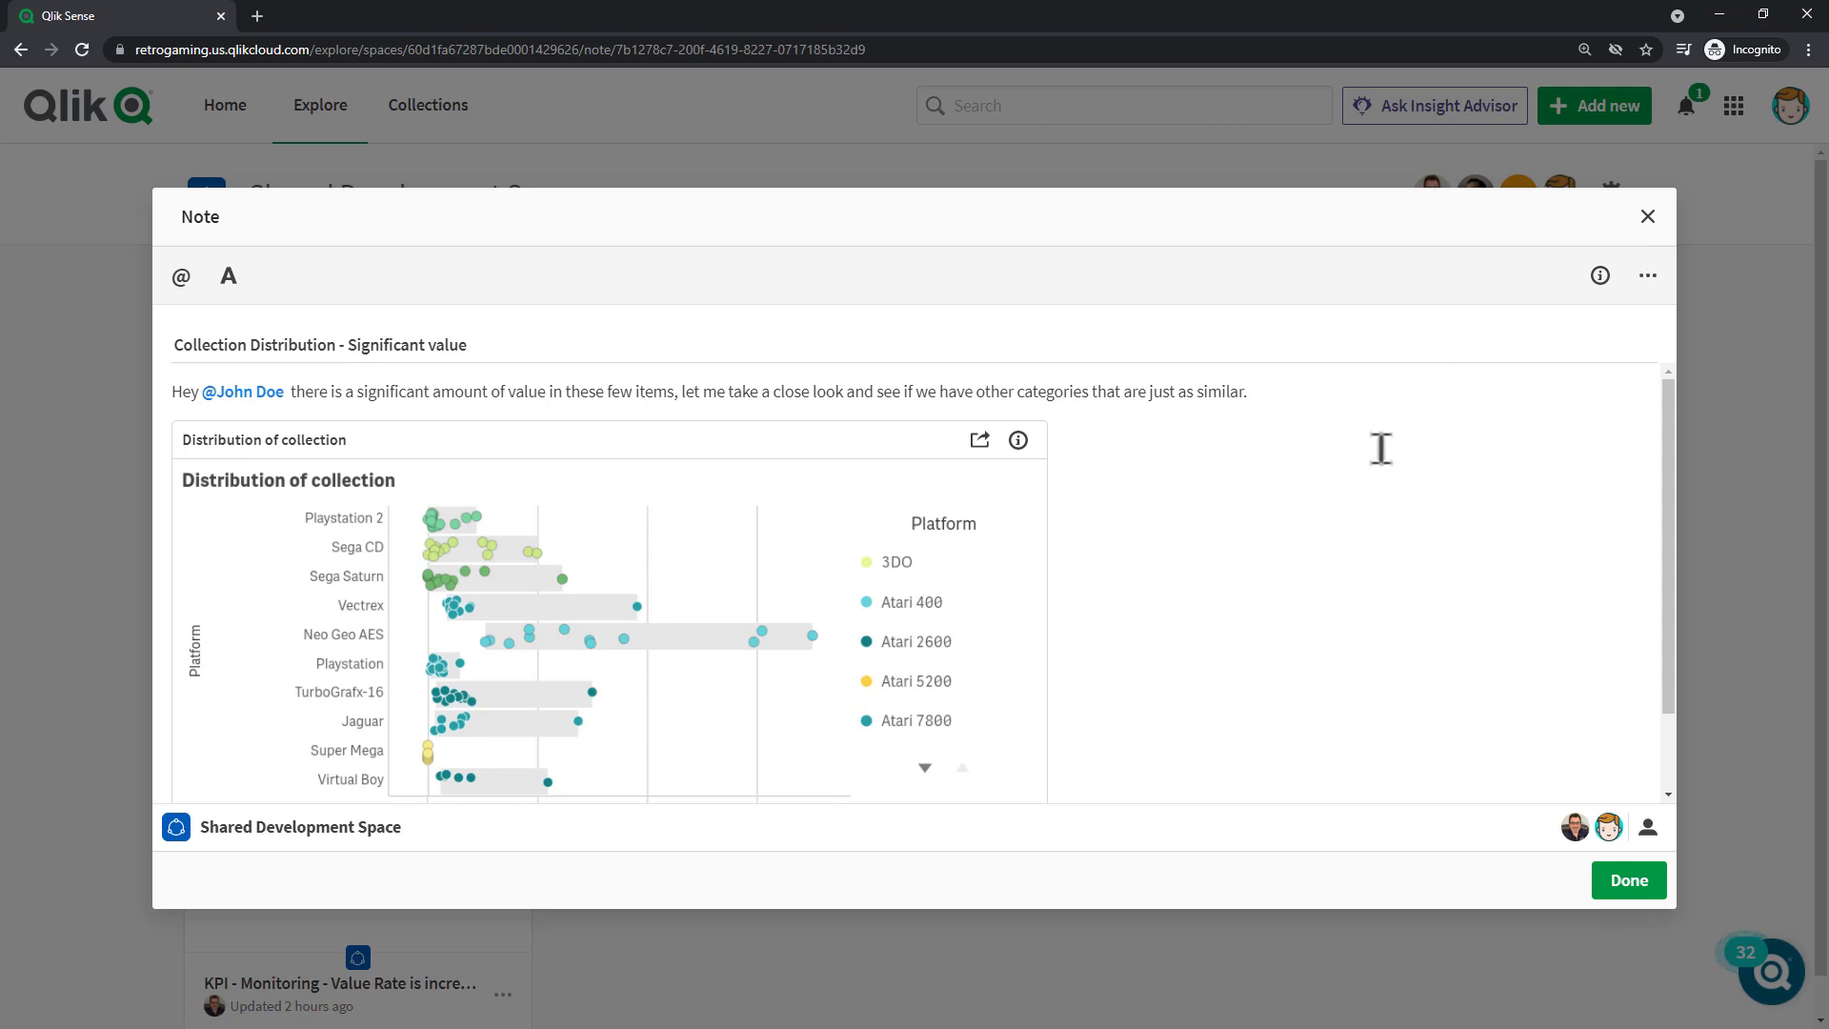
left_click(1326, 391)
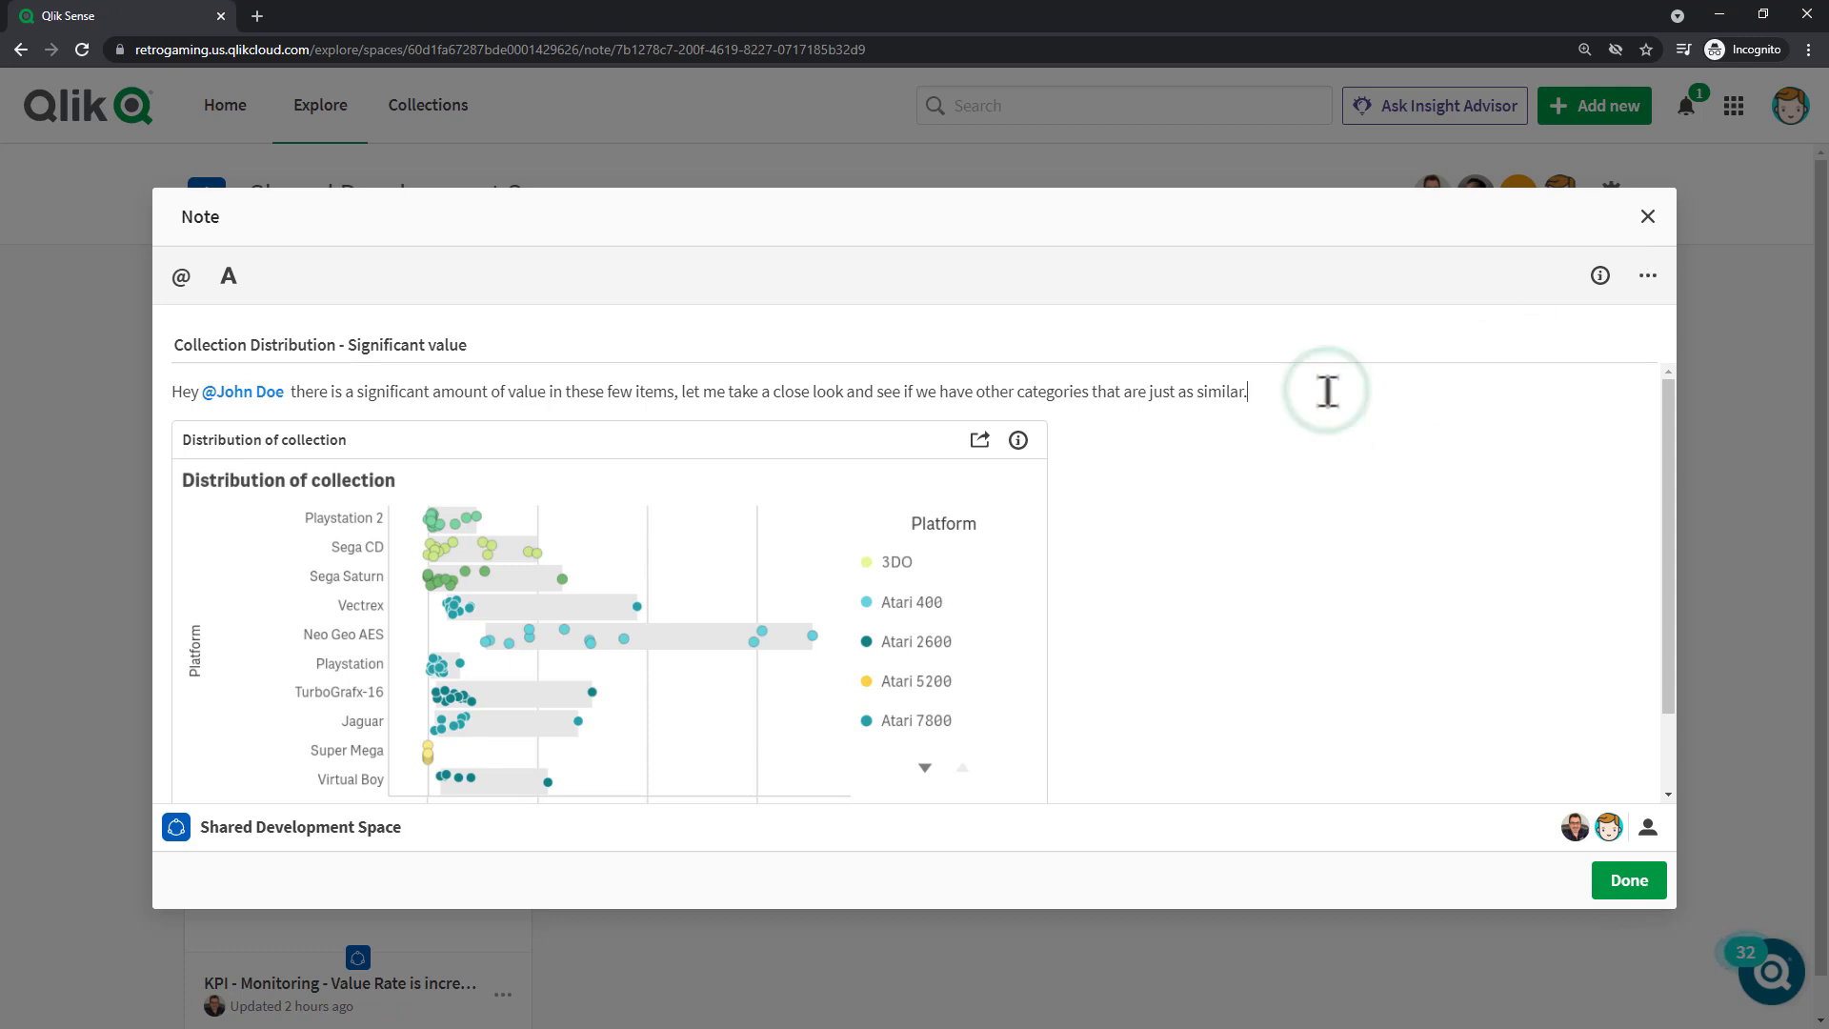
key("Return")
key("Return")
key("BackSpace")
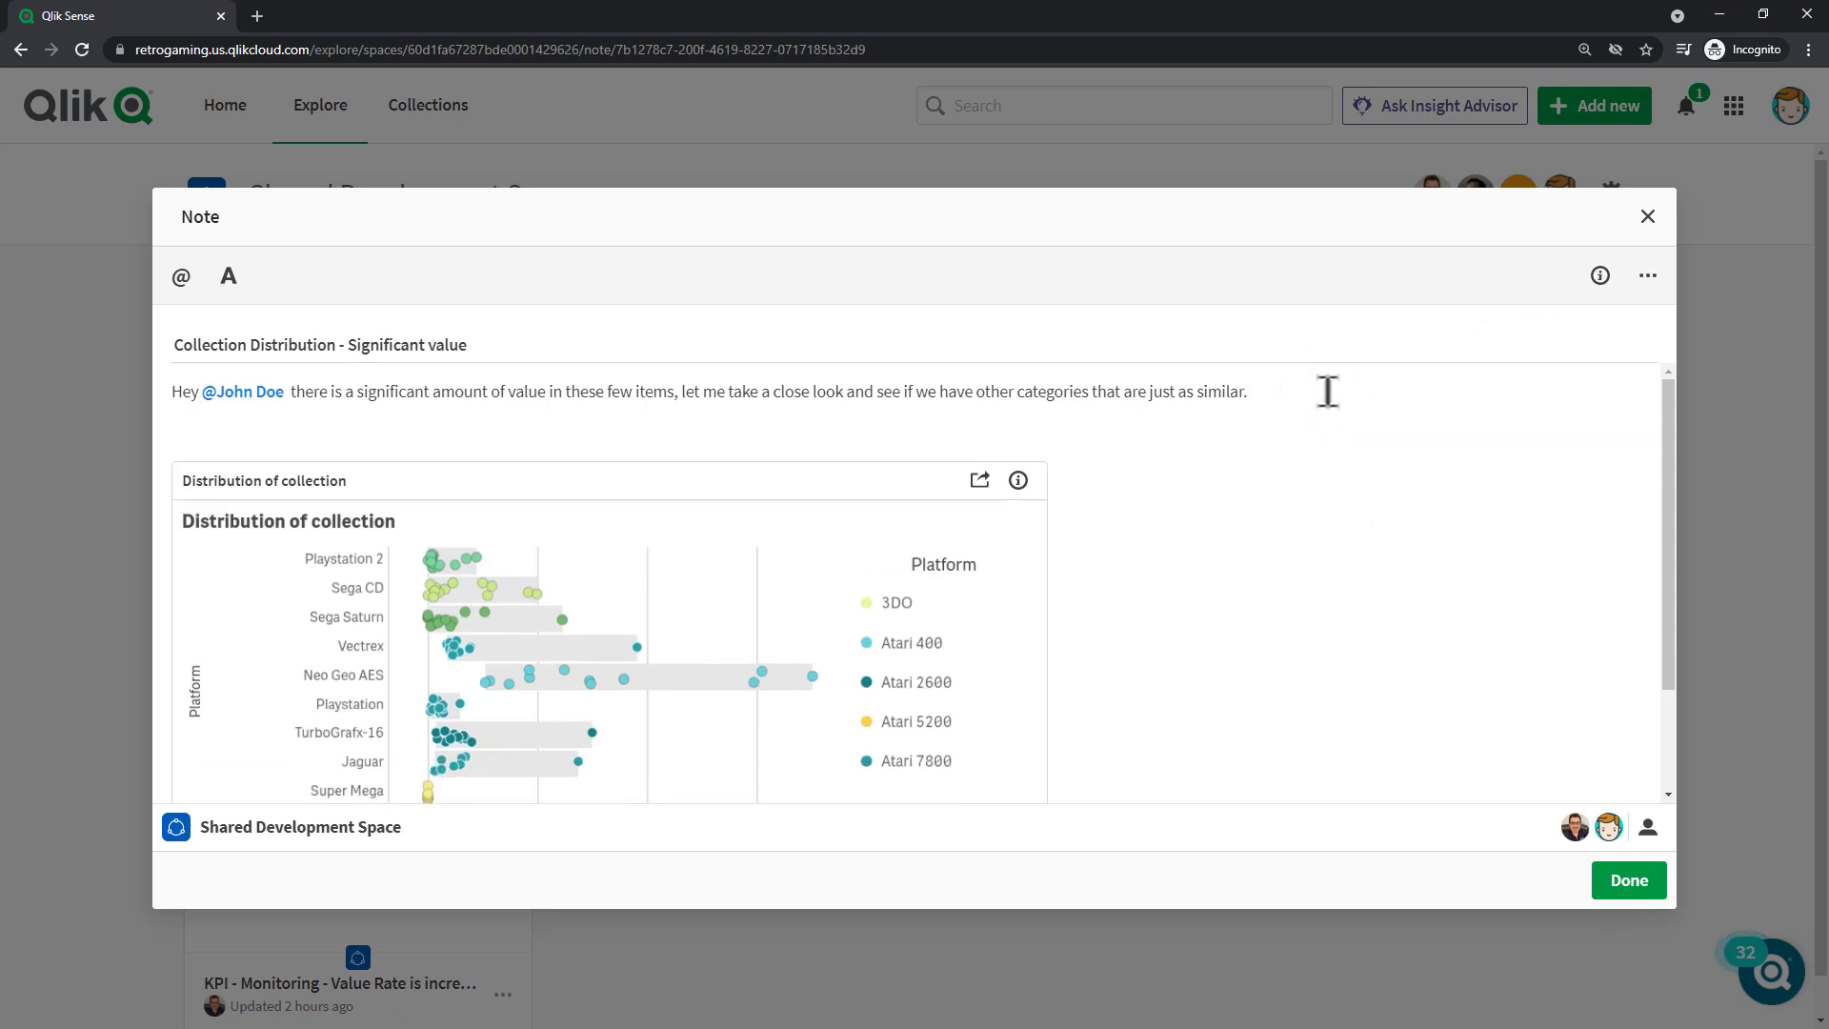
type("@mic")
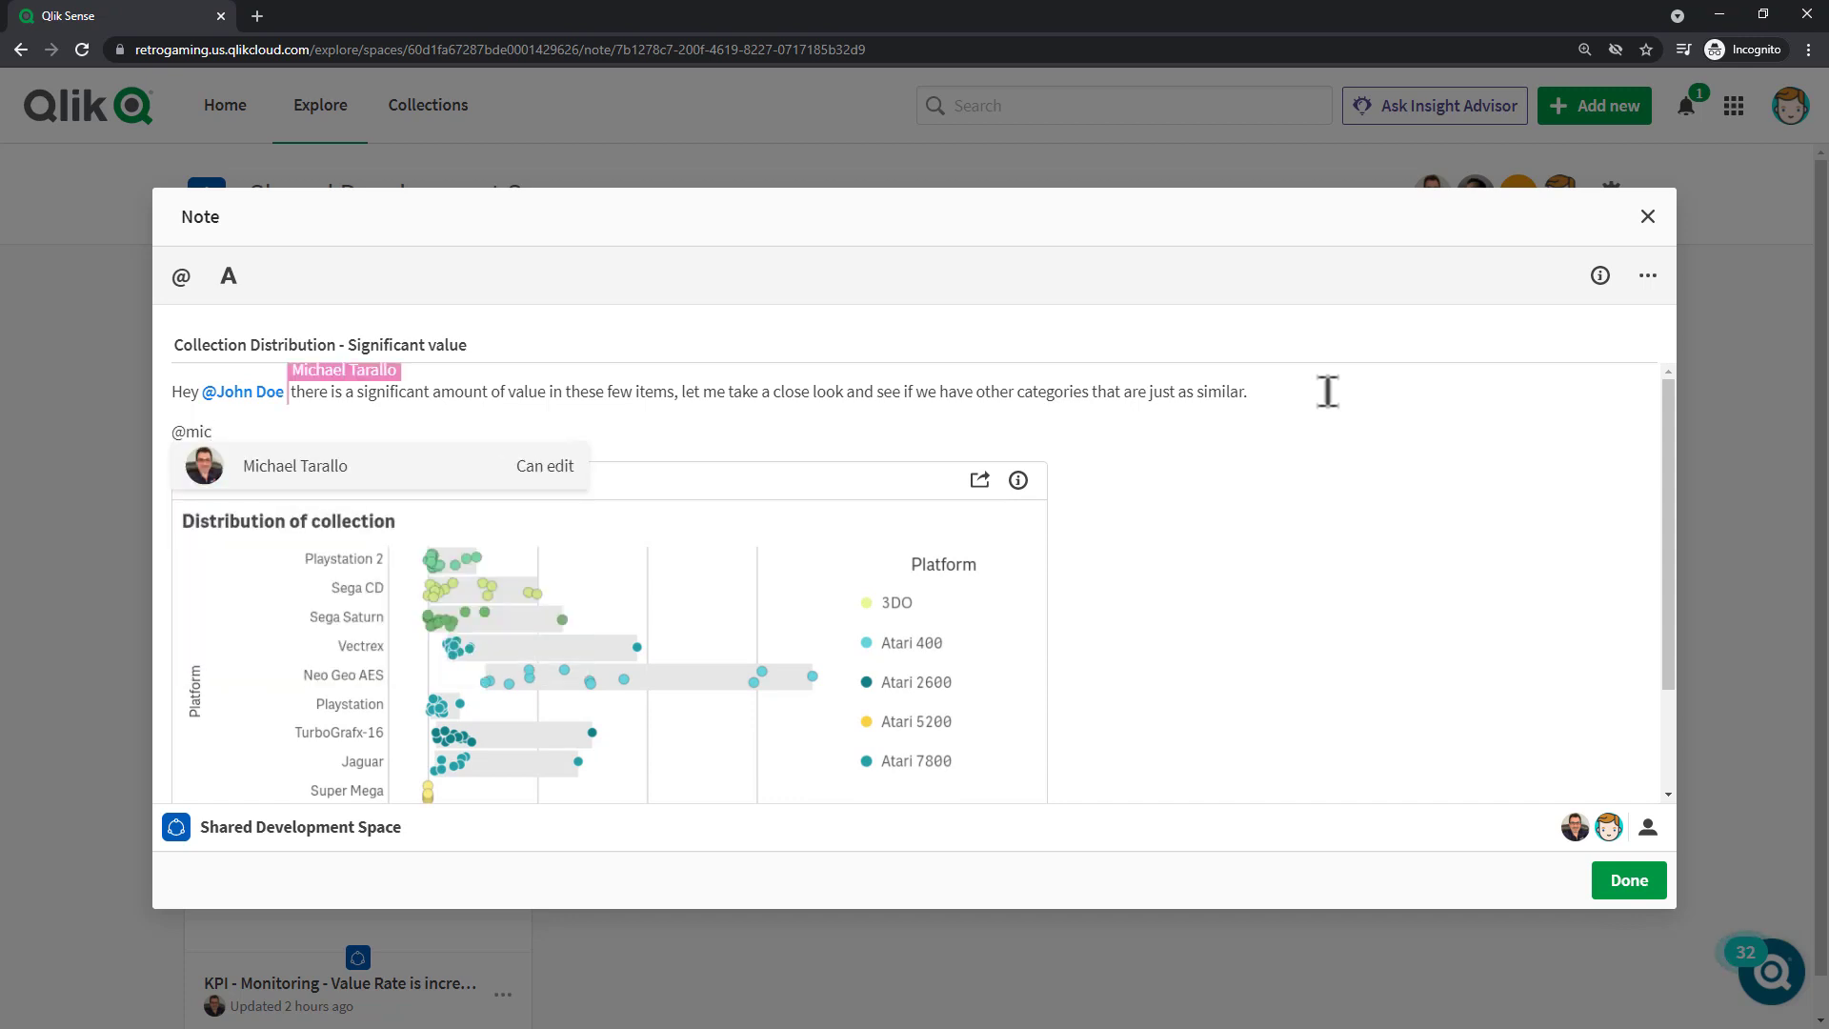
key("Return")
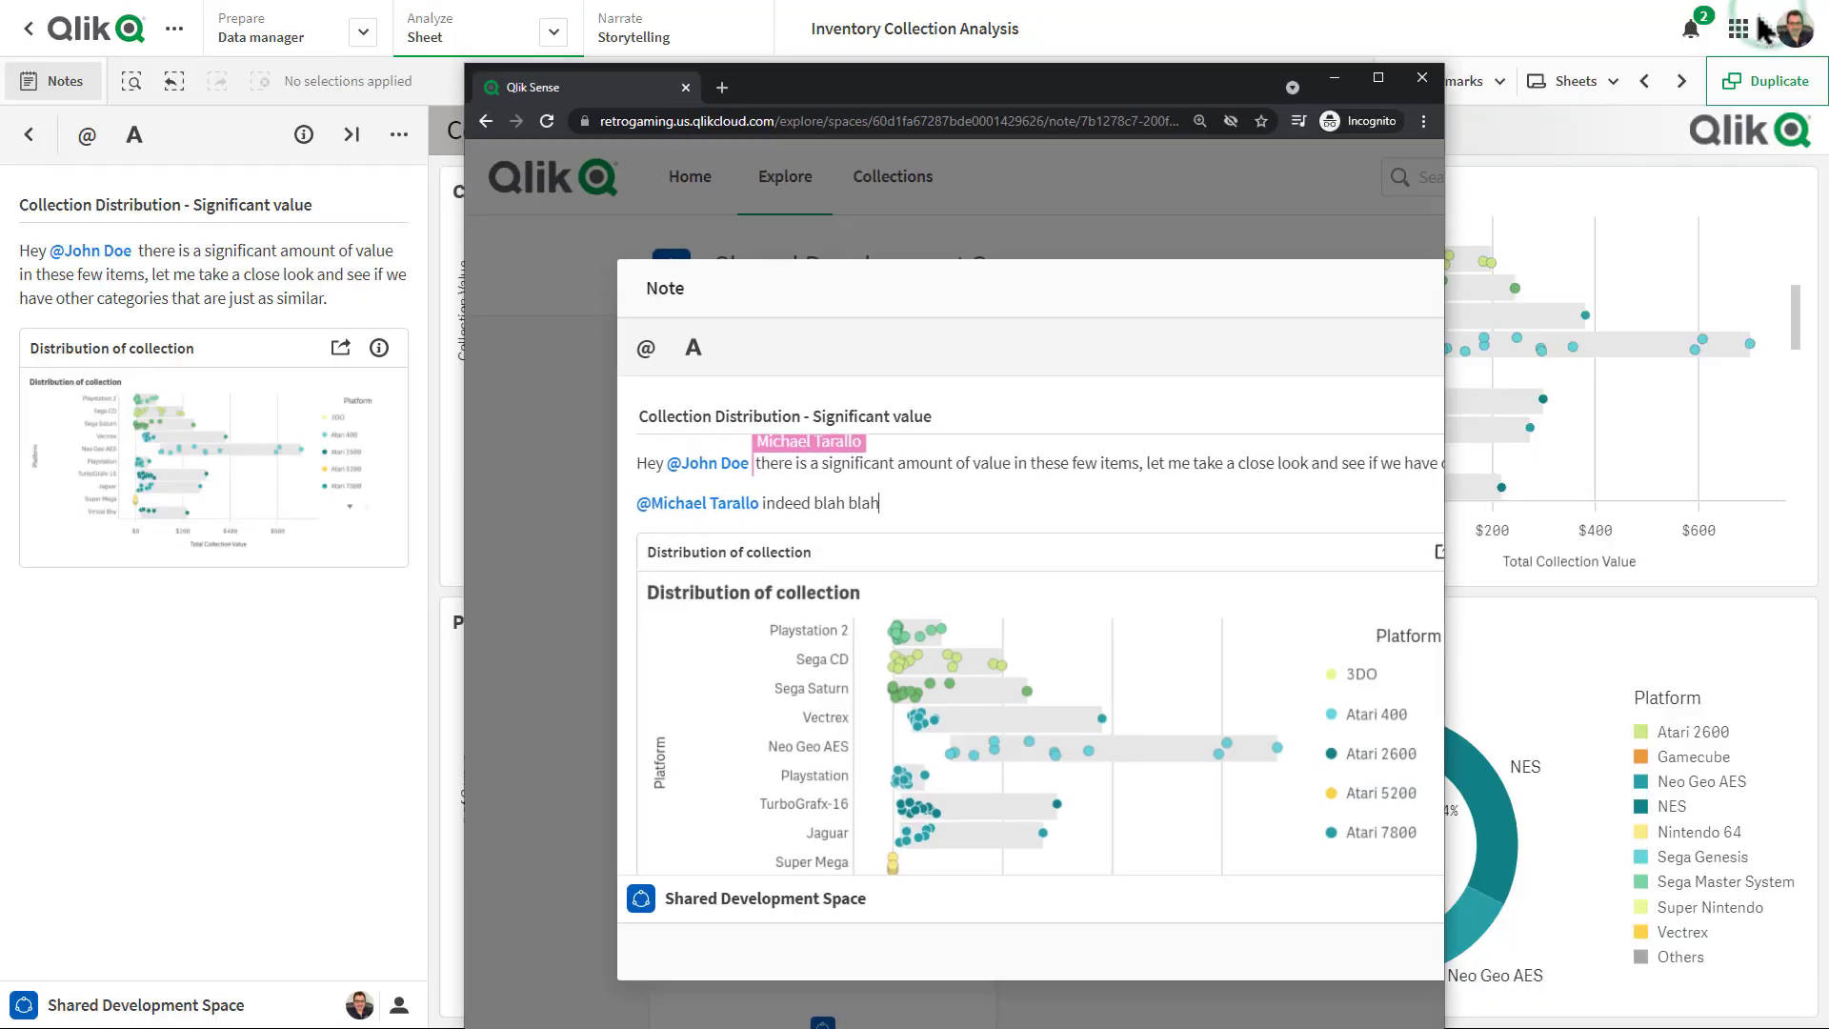
Restore both users' browser windows and place them side by side.
left_click(1764, 13)
left_click_drag(1191, 92, 1548, 28)
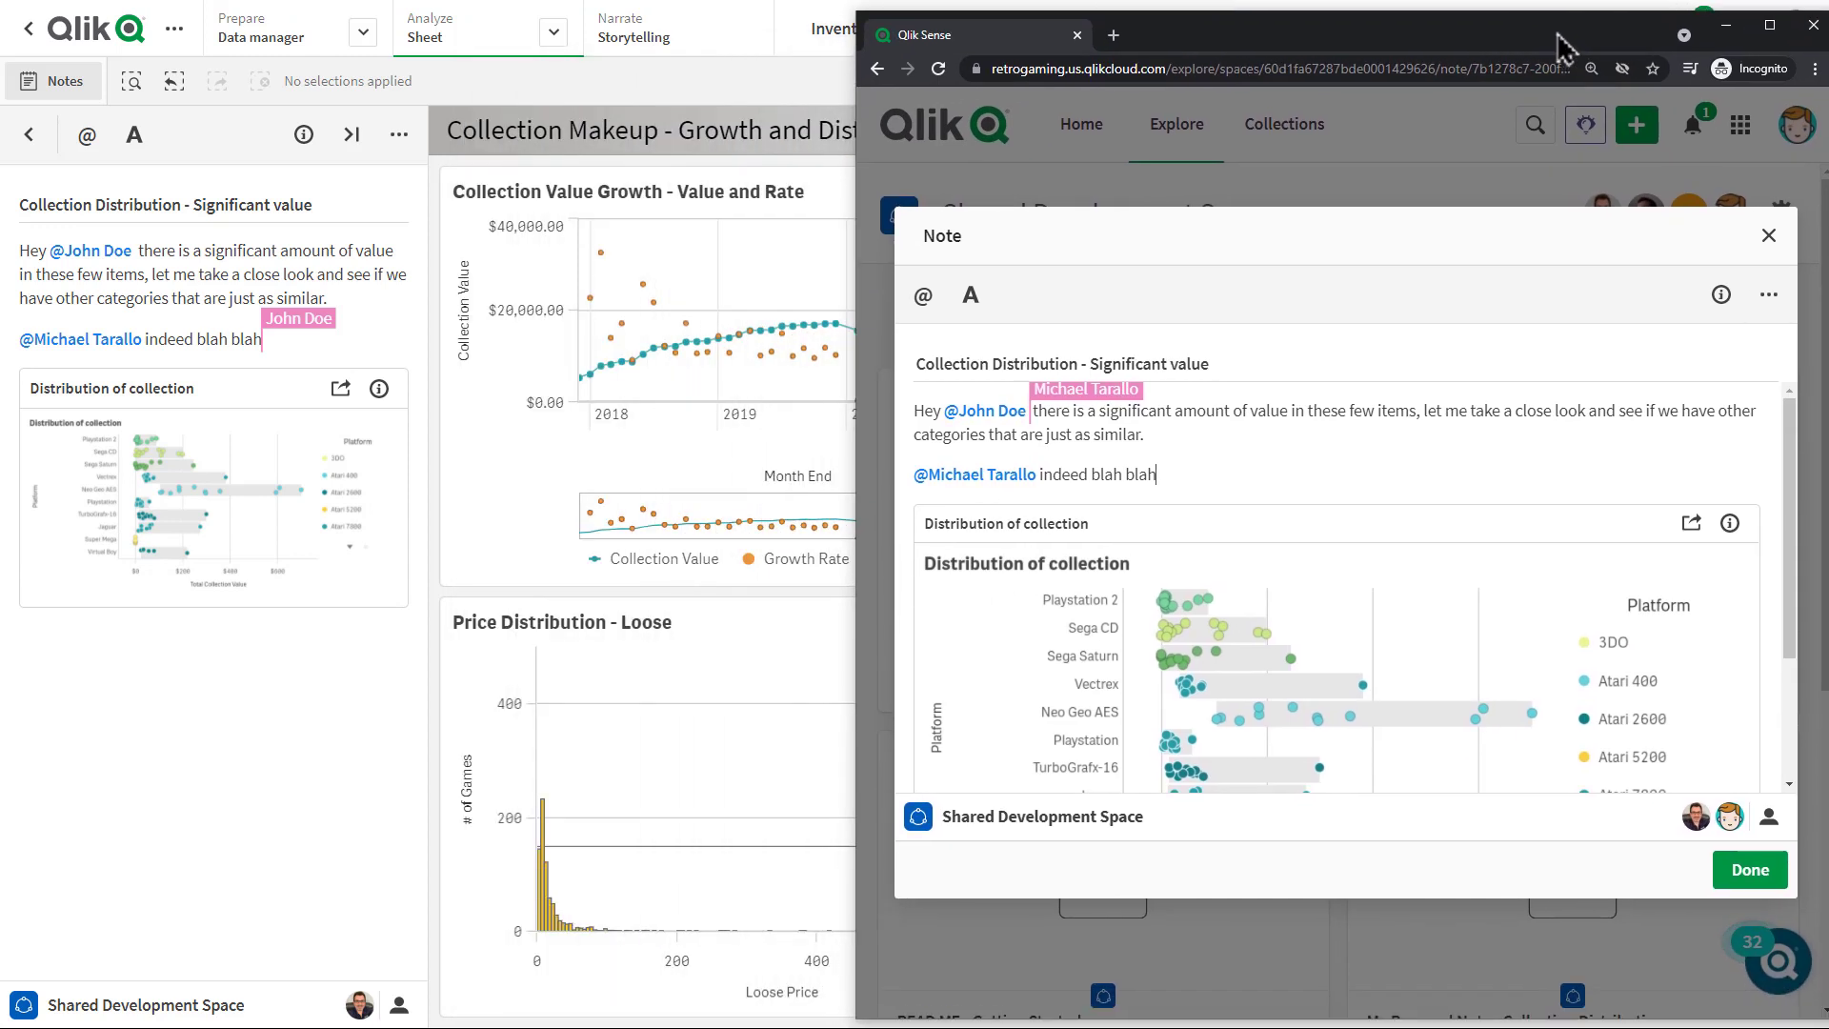
left_click(746, 77)
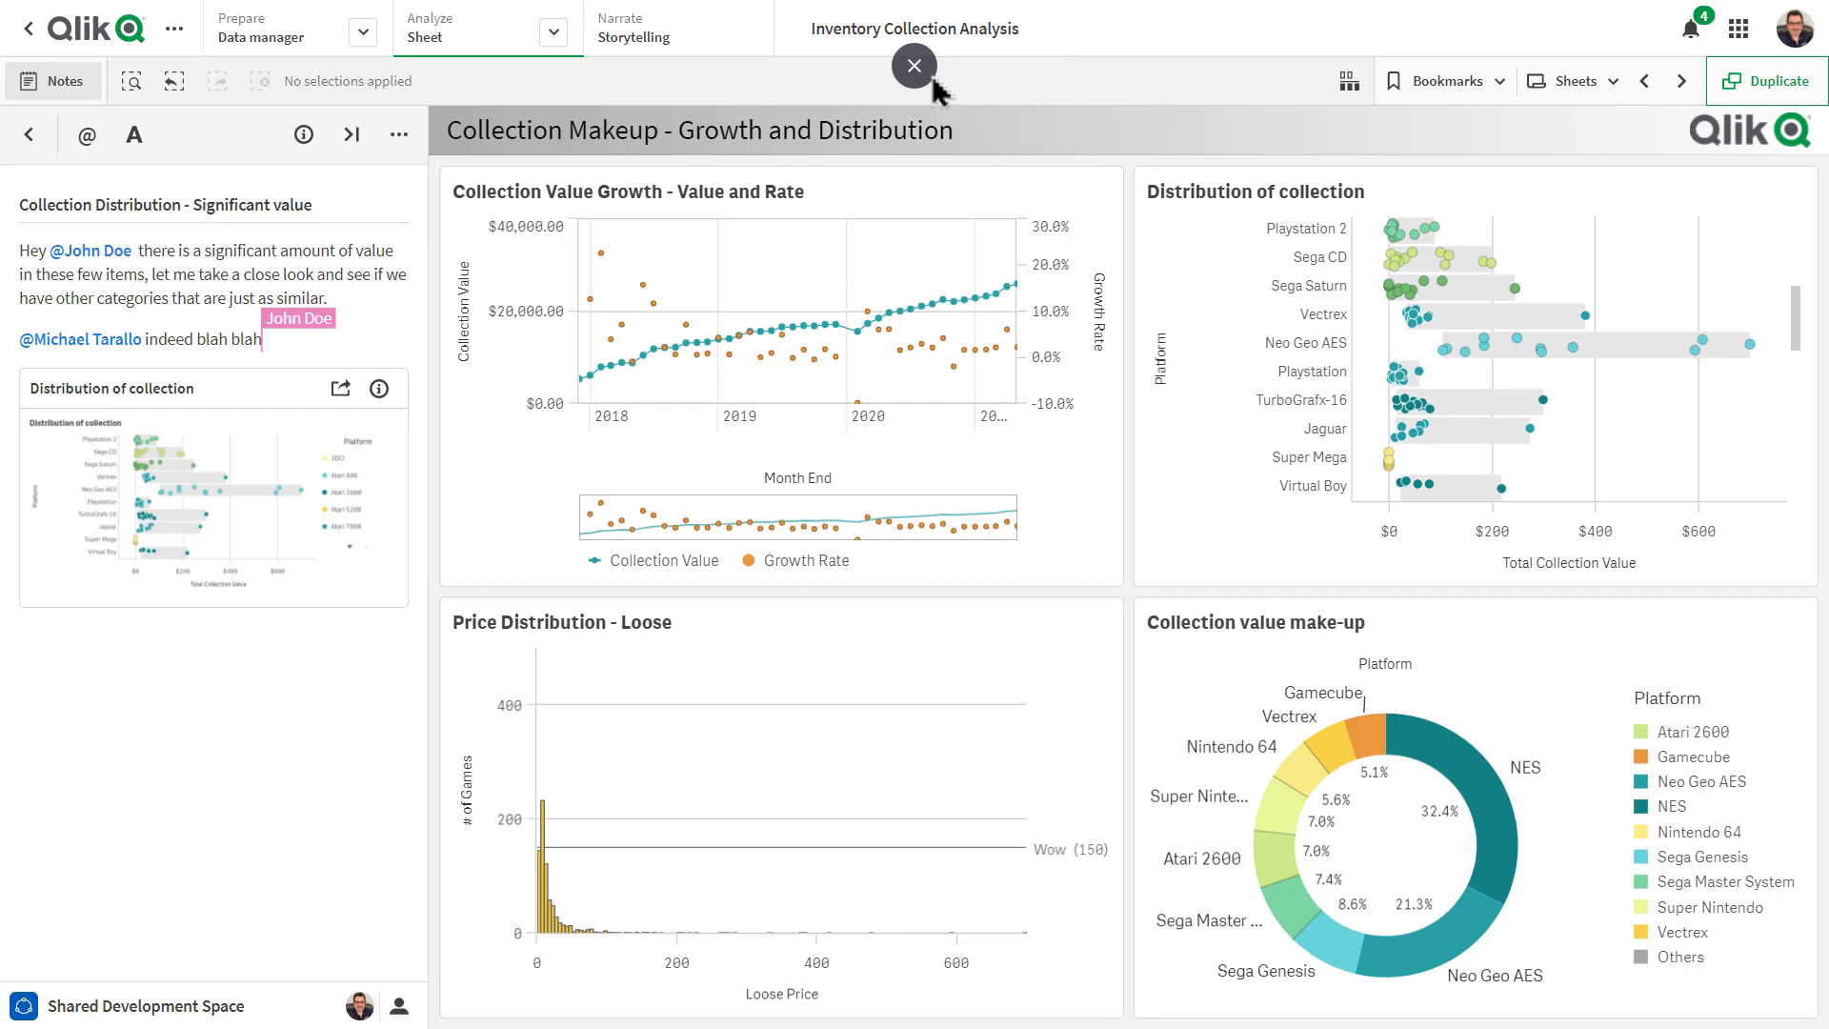
left_click(914, 66)
left_click(1763, 13)
left_click_drag(1235, 29, 732, 26)
Widen the left window and type 'additional information' at the end of the second line.
left_click(1292, 14)
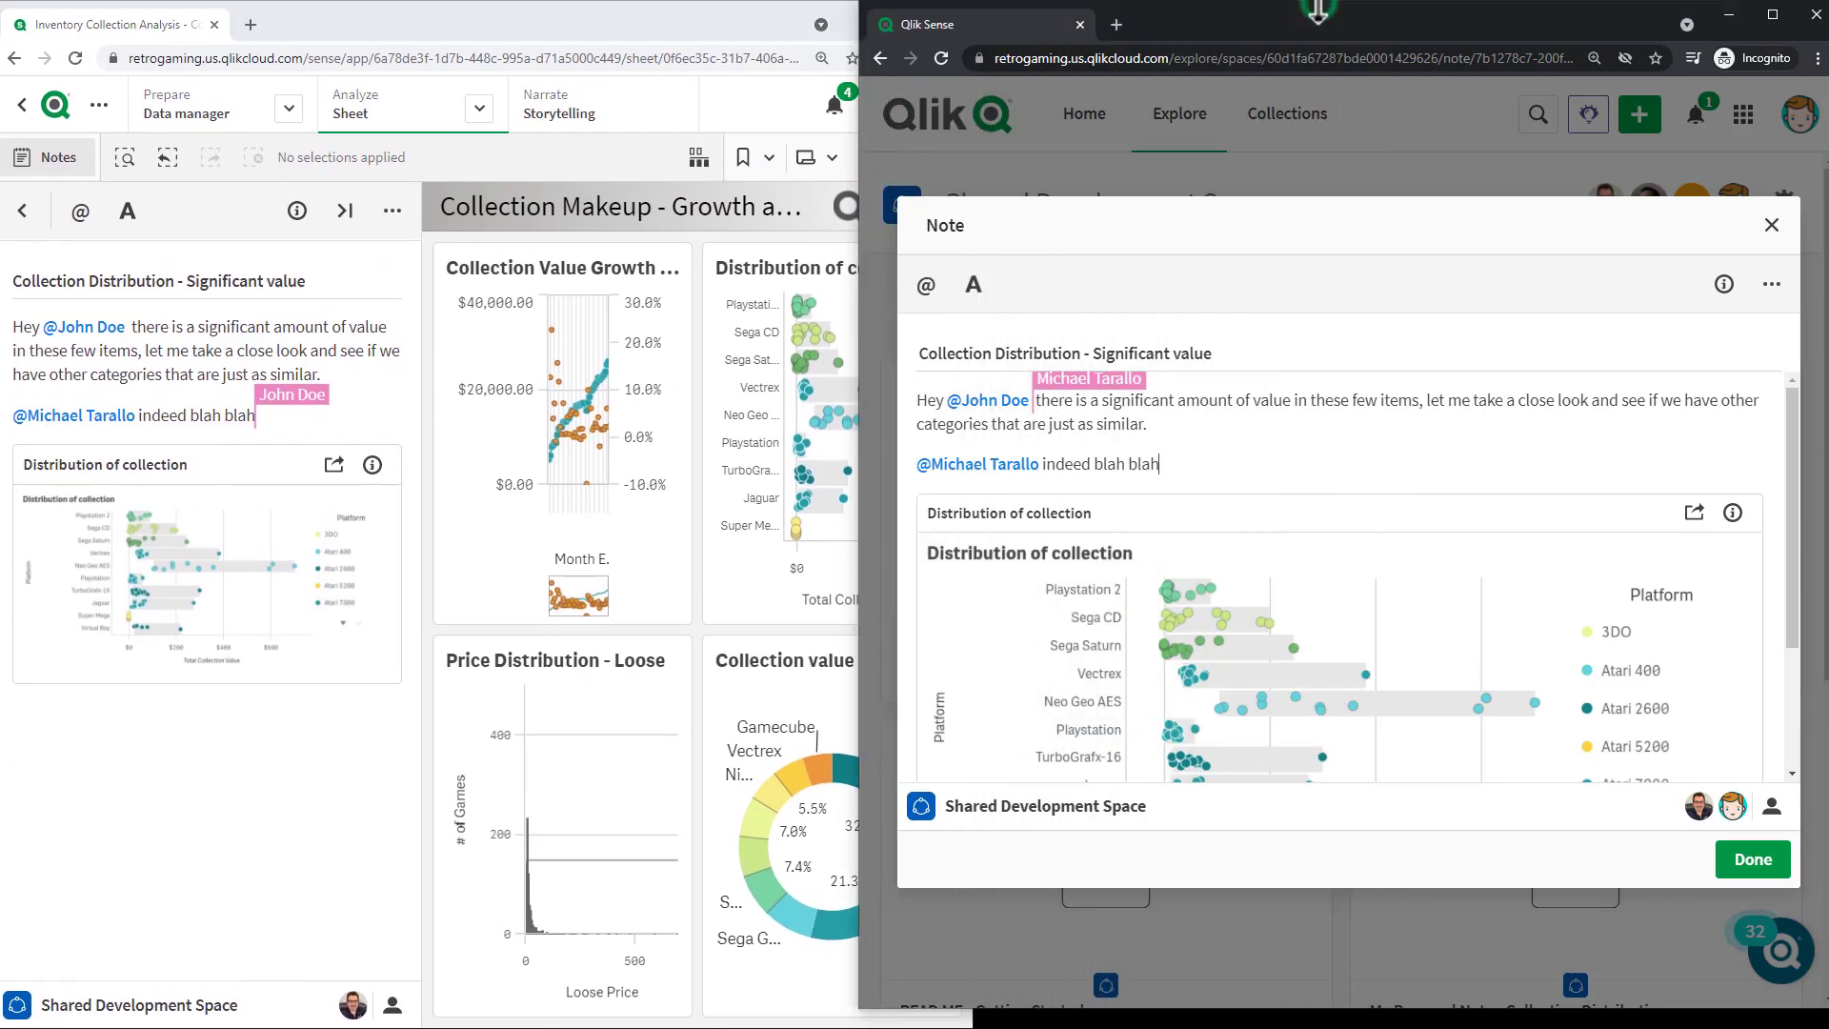
left_click_drag(857, 112, 965, 113)
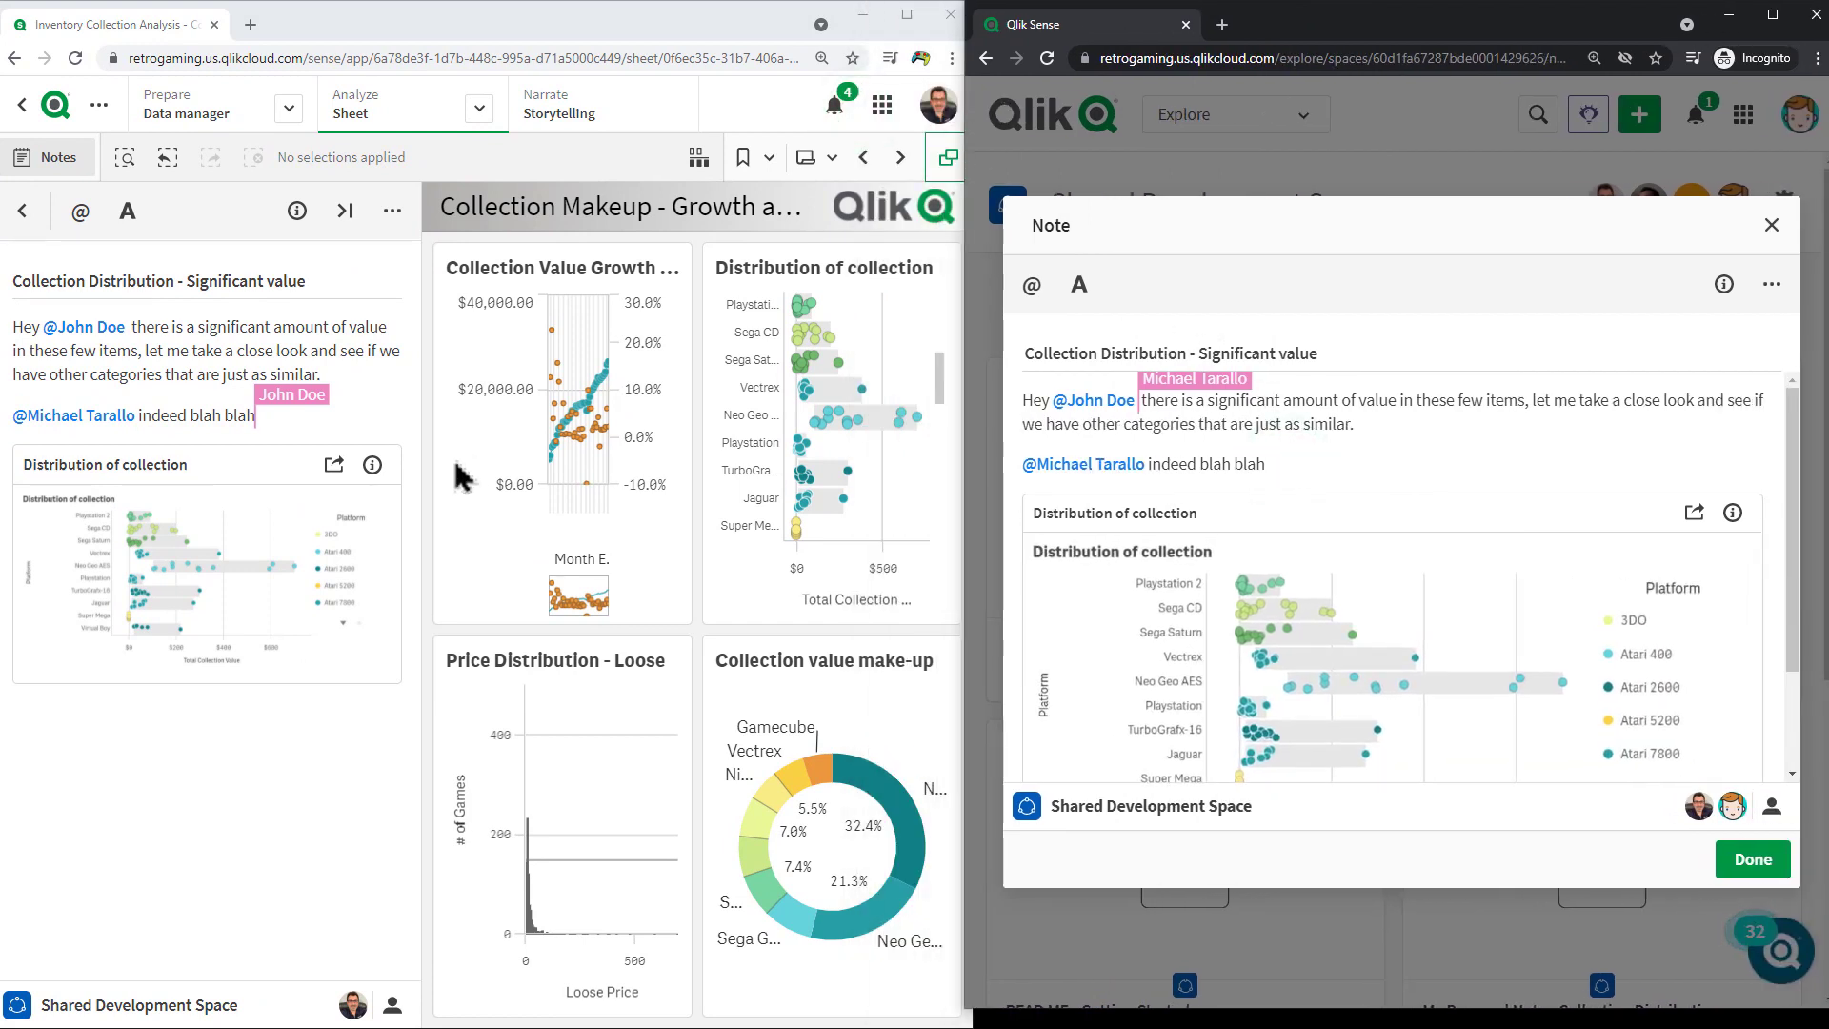
type("addi")
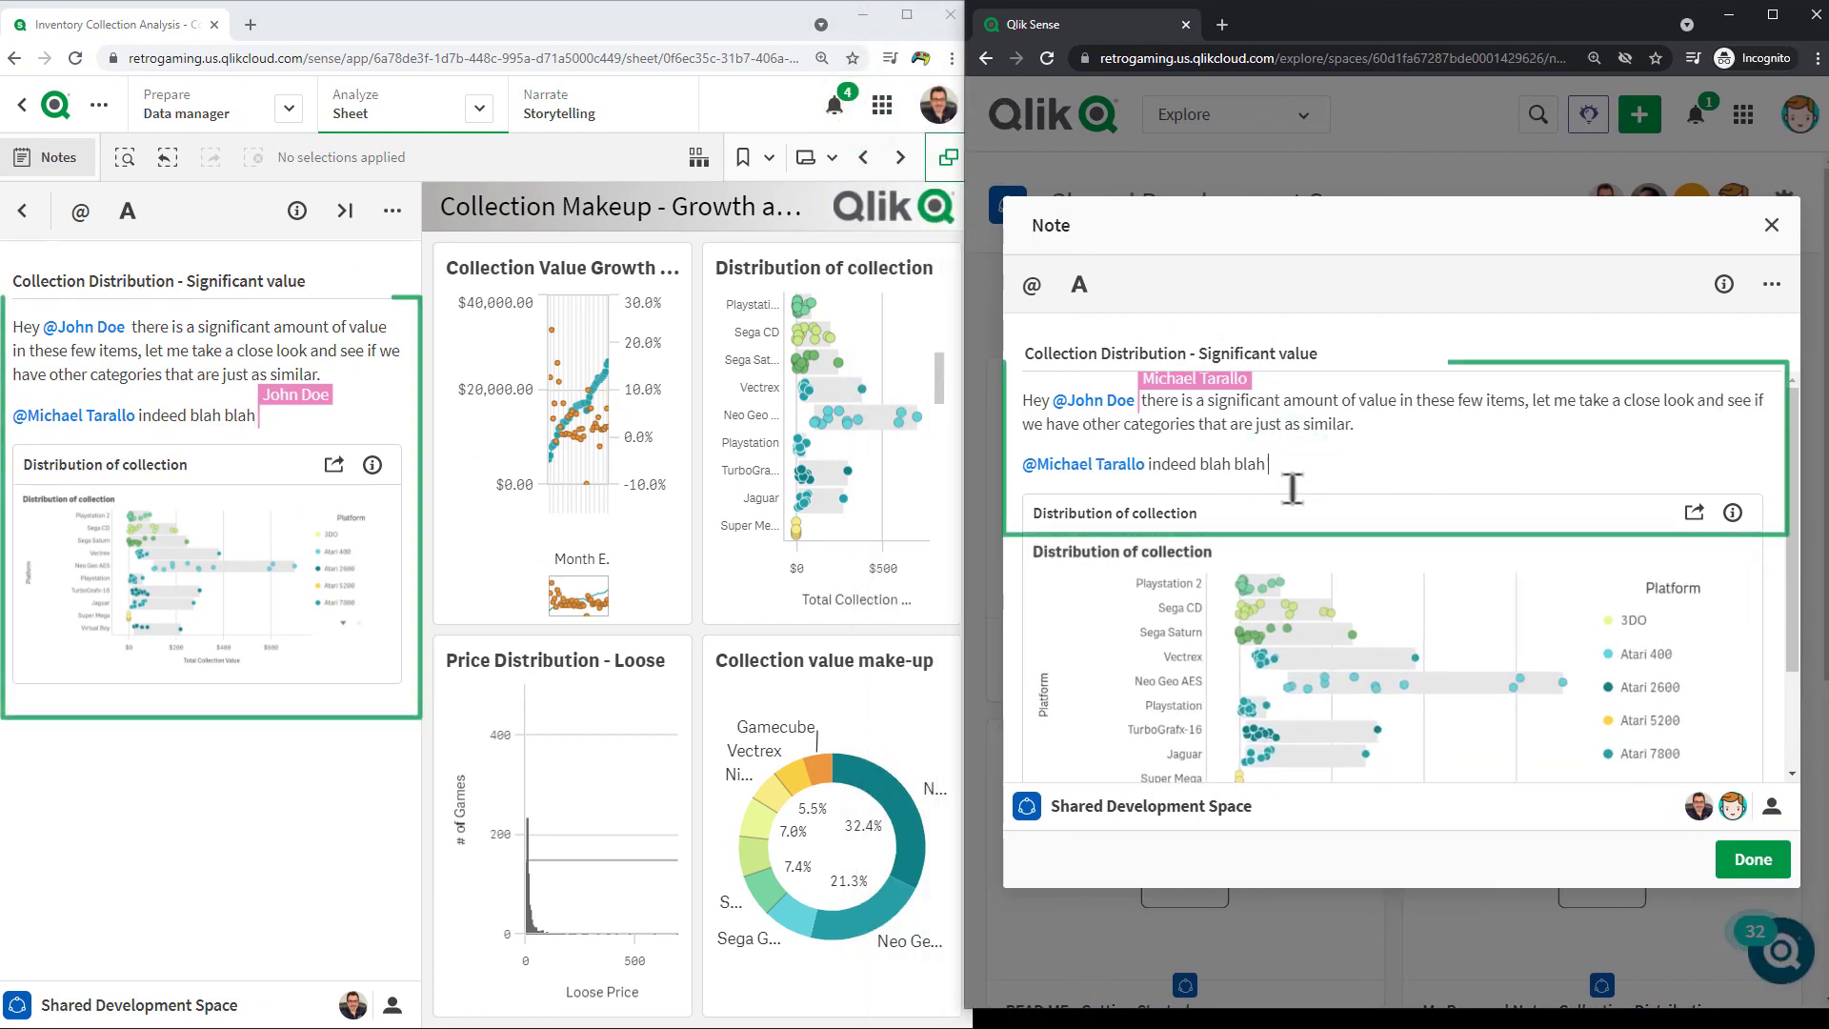
type("t")
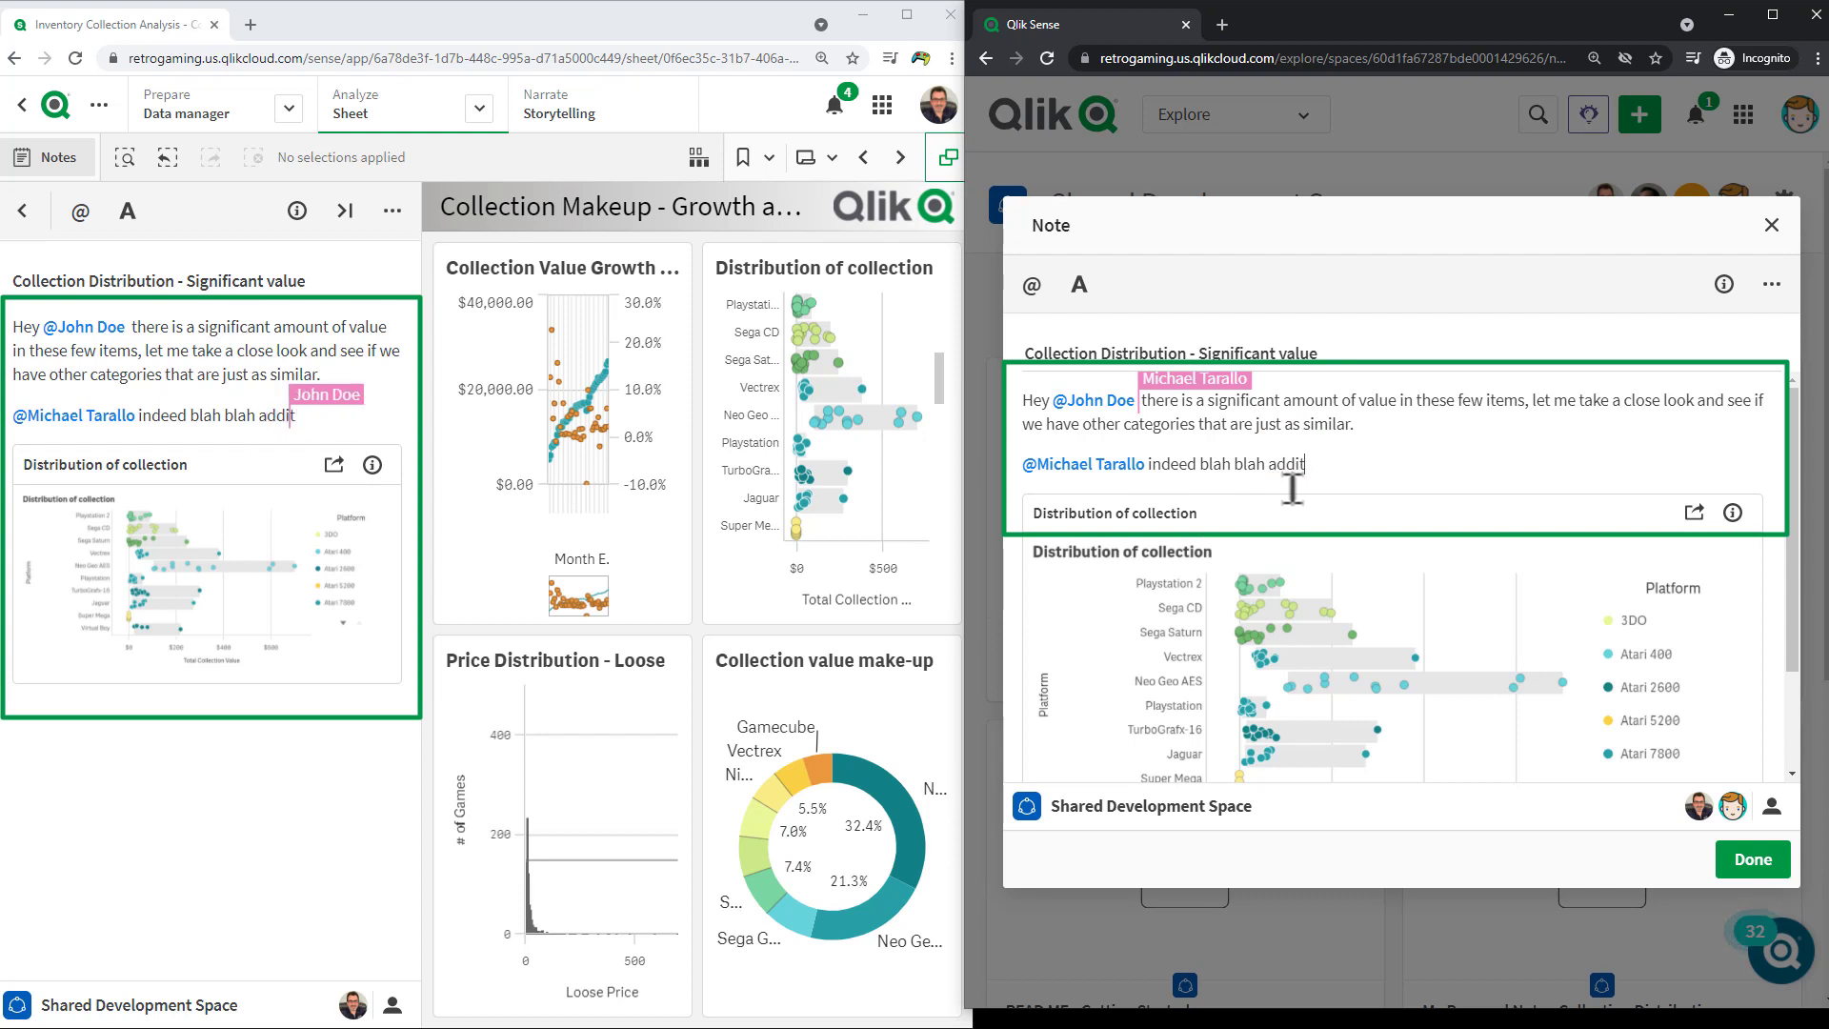
type("ional information")
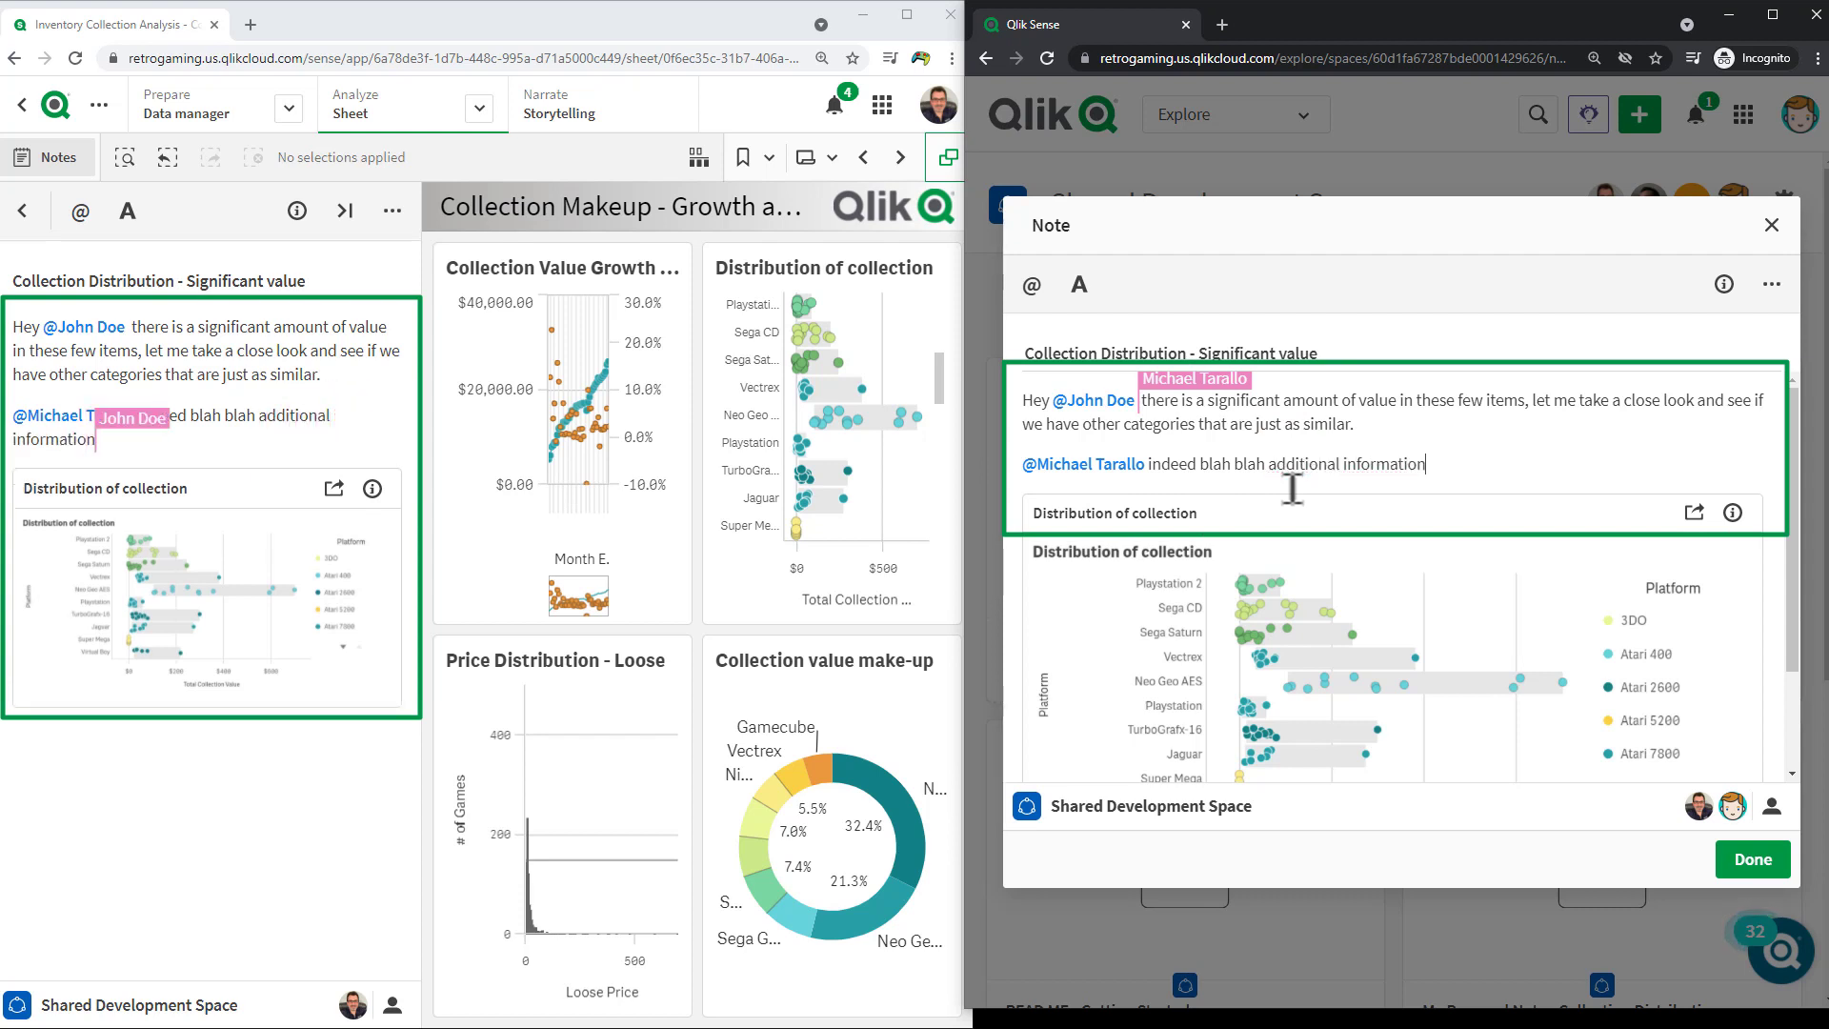